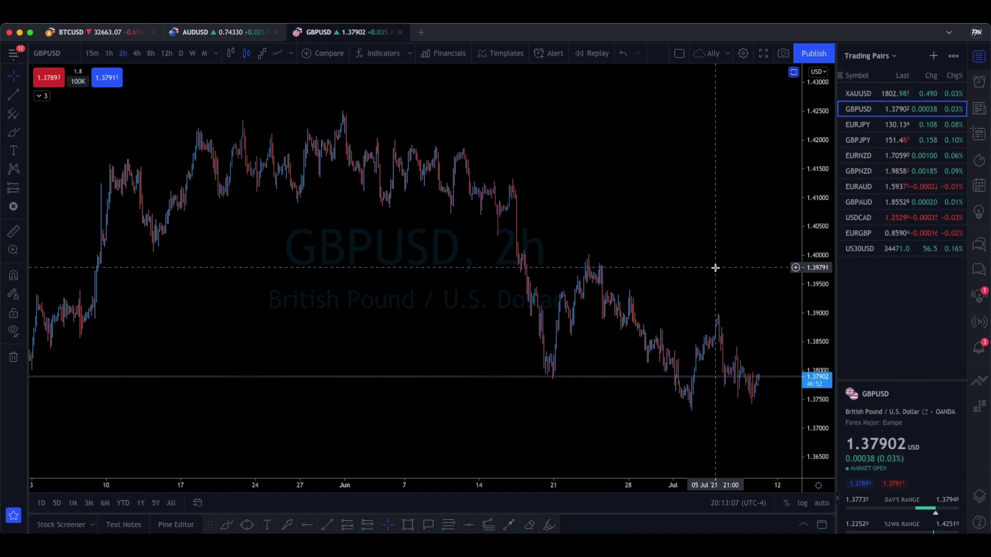
Add a section above US30USD in the Trading Pairs watchlist and name it EURO PAIRS
scroll(715, 268, left, 3)
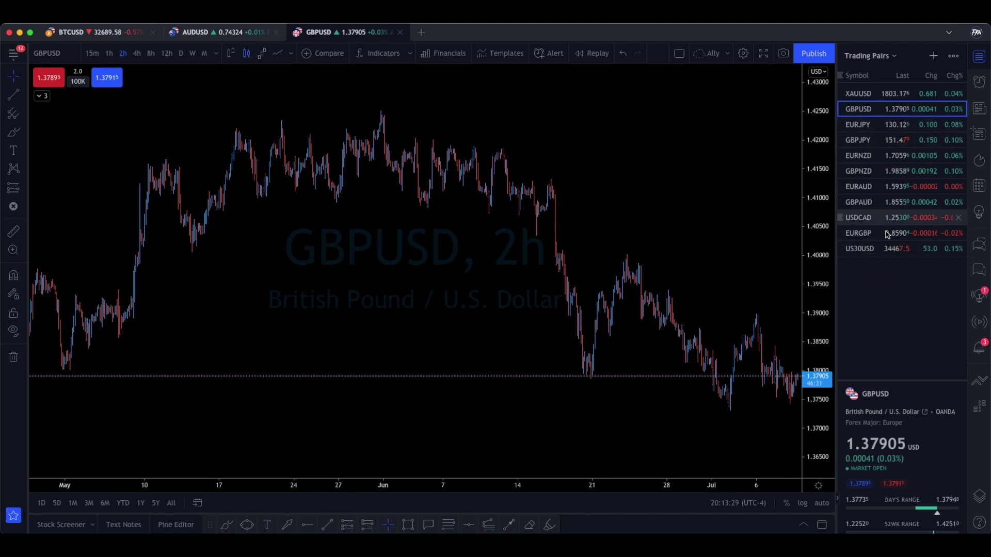
right_click(864, 250)
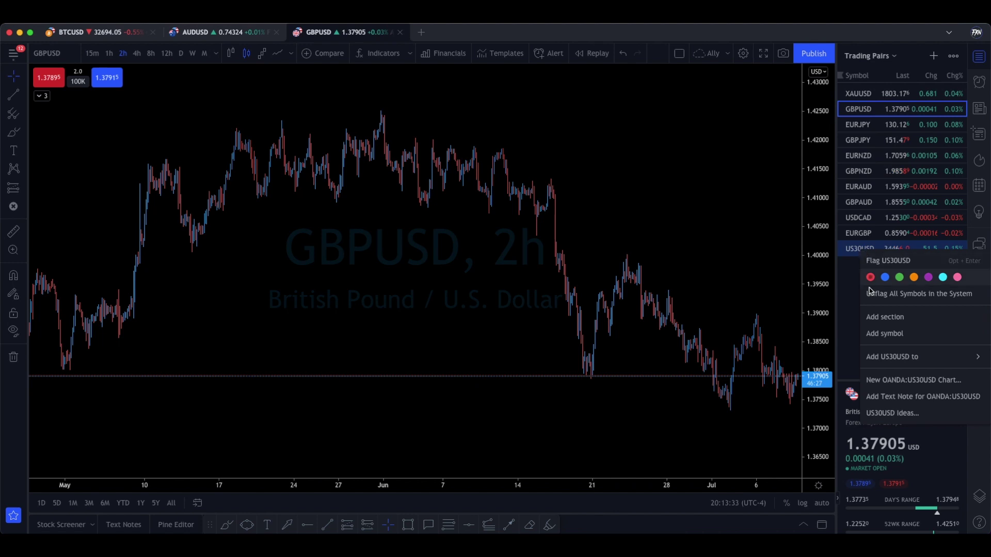
click(885, 318)
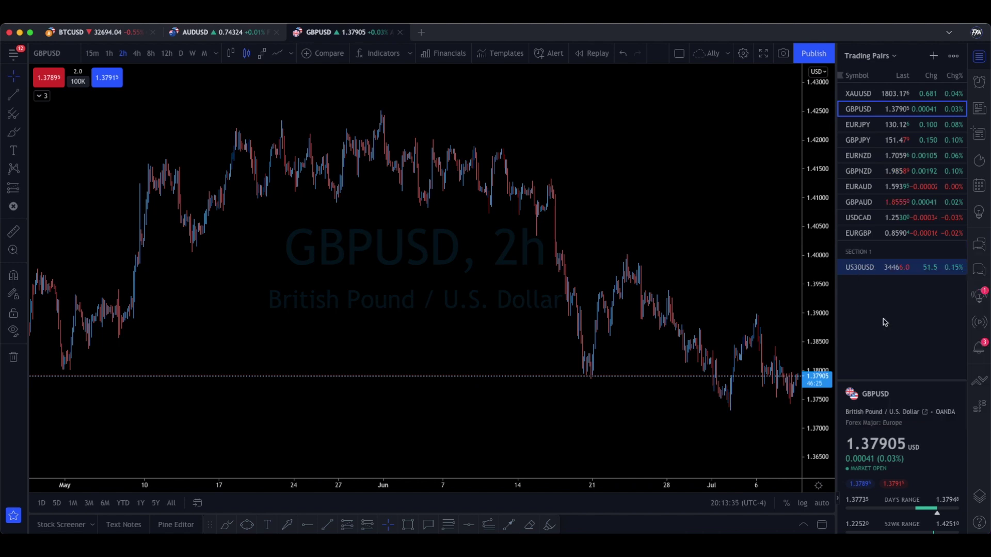
click(880, 256)
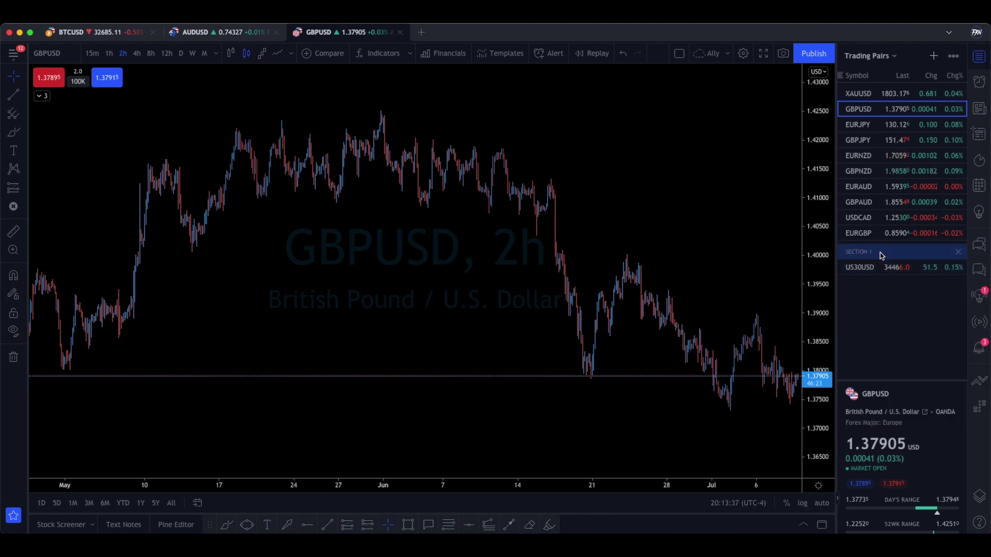
click(881, 254)
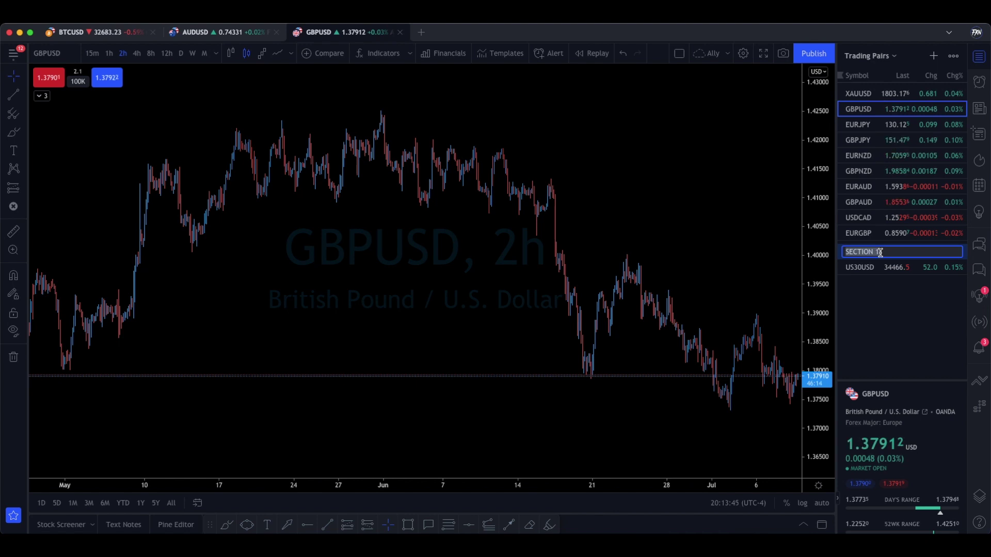
text(EUR)
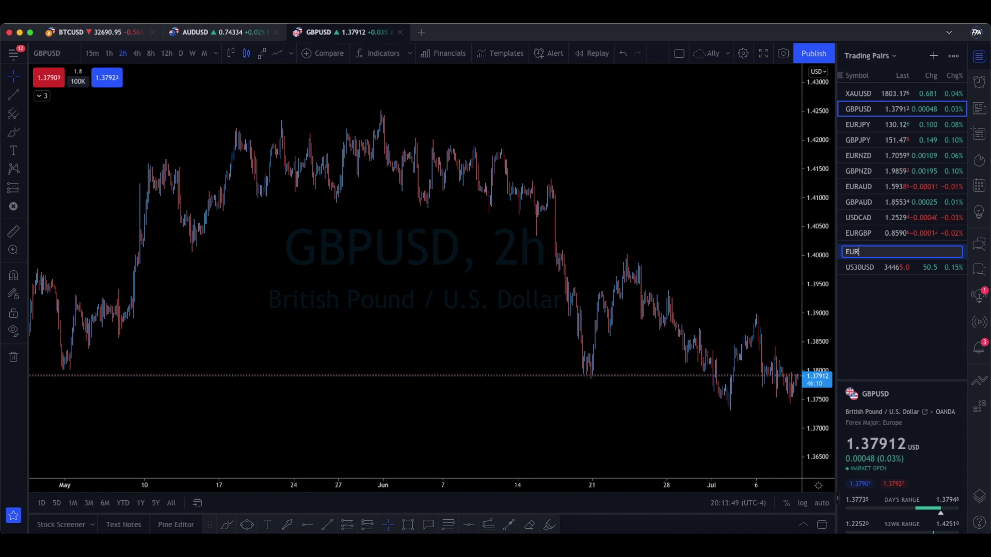
text(O PAIRS)
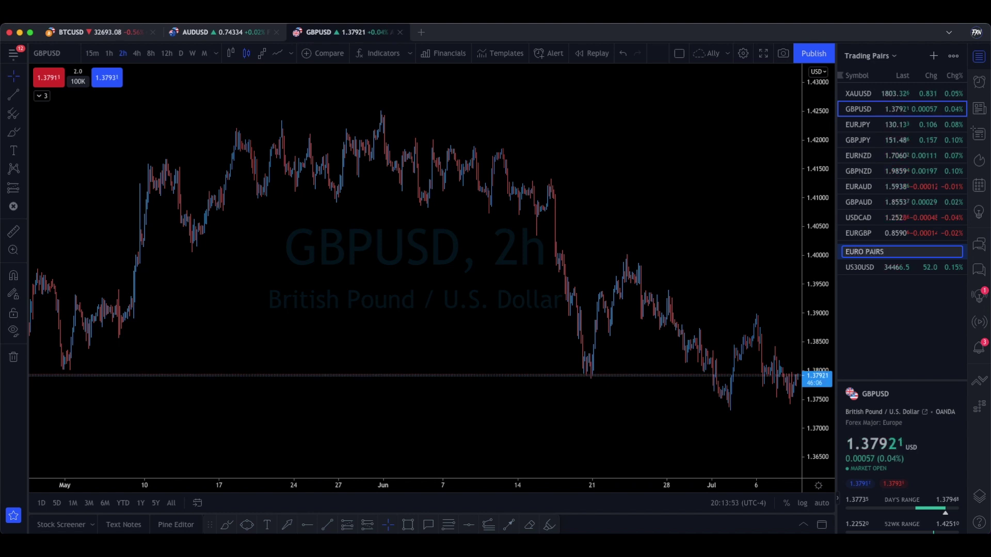
click(877, 287)
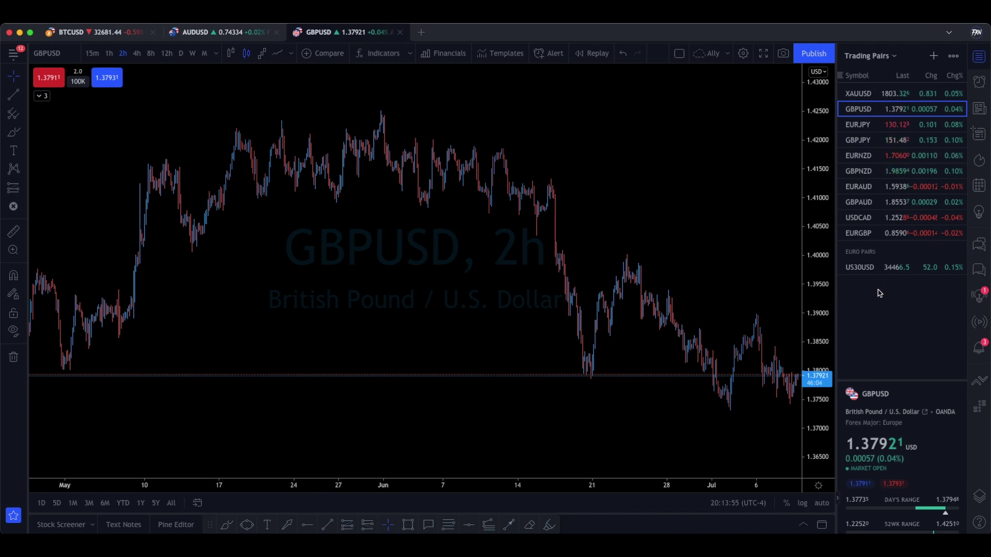
Add another watchlist section directly above US30USD and name it GBP PAIRS
right_click(880, 270)
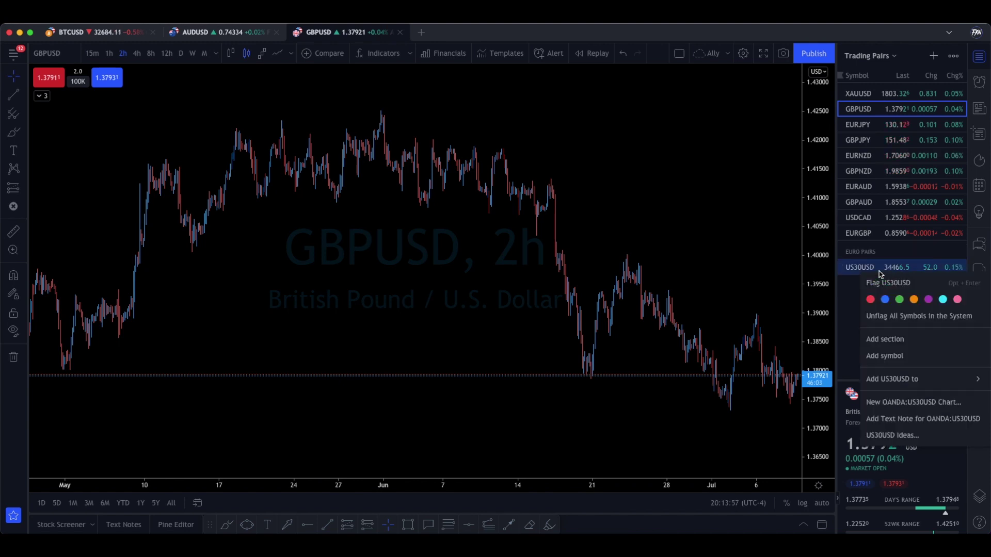
click(885, 340)
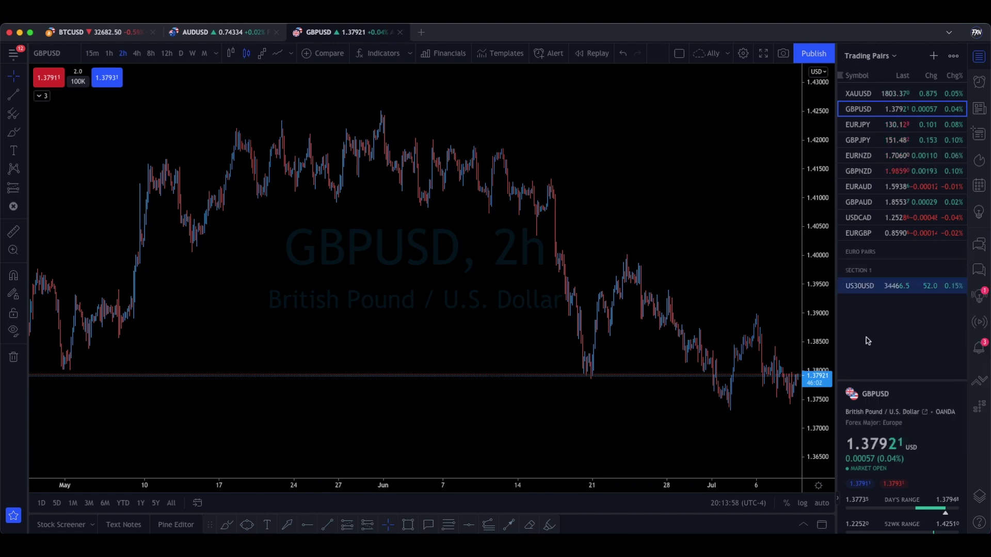
double_click(871, 271)
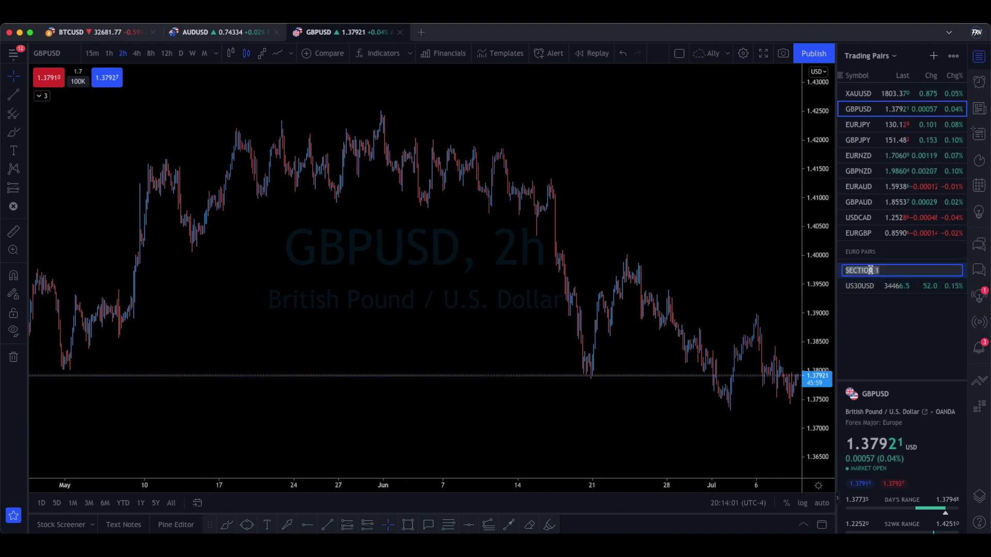
text(GBP)
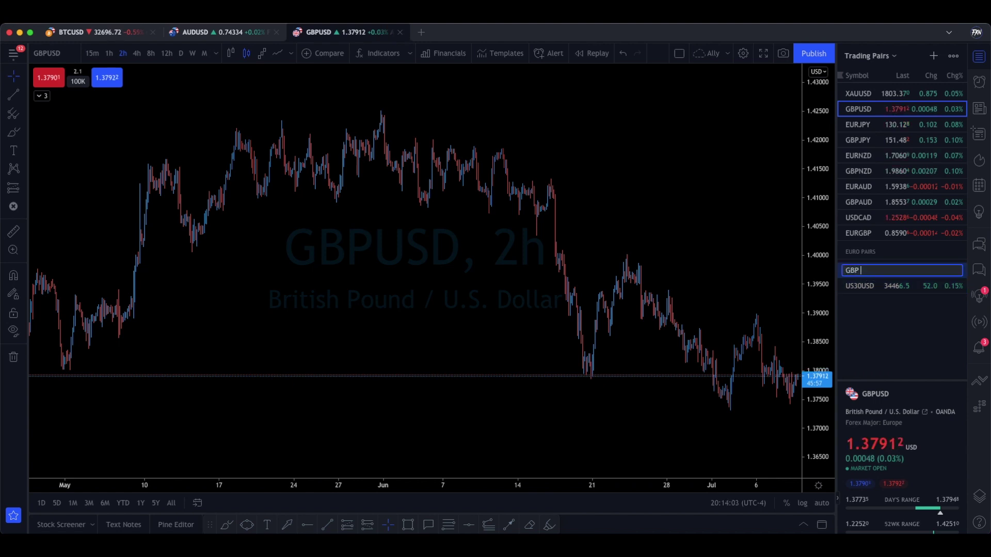
text( PAIRS)
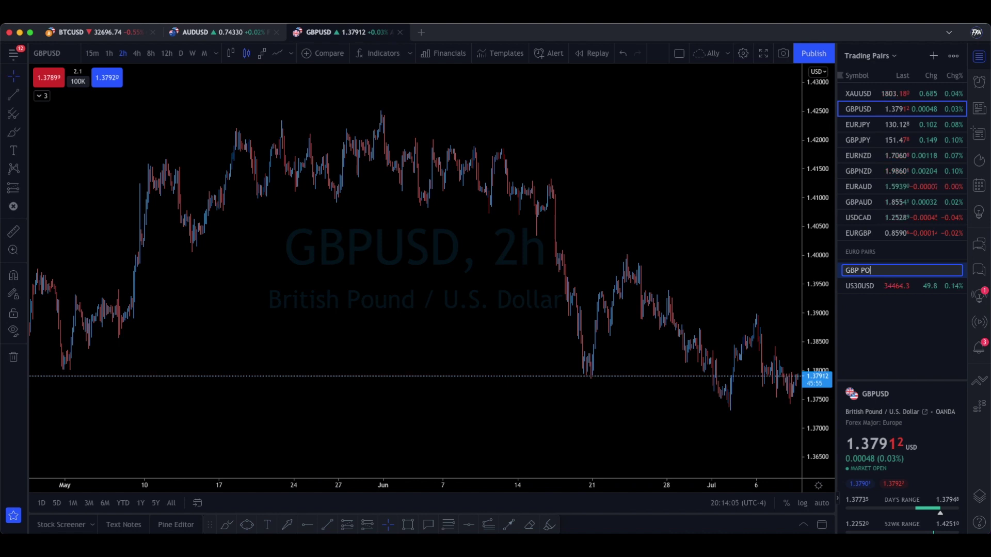
click(904, 331)
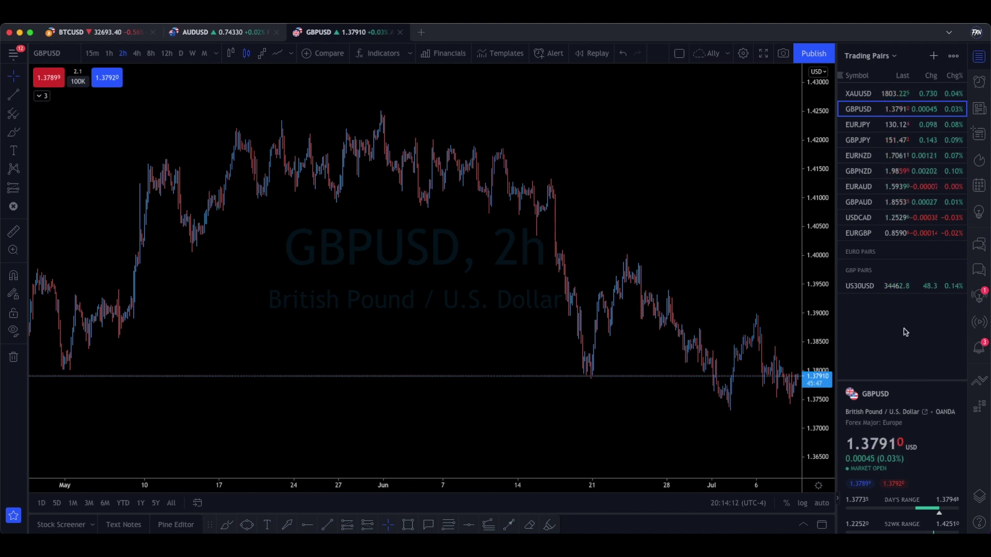
Move EURGBP, EURAUD, EURNZD and EURJPY into the EURO PAIRS section, with EURJPY first and EURGBP last
drag(858, 233, 862, 258)
drag(859, 186, 859, 239)
drag(858, 155, 859, 222)
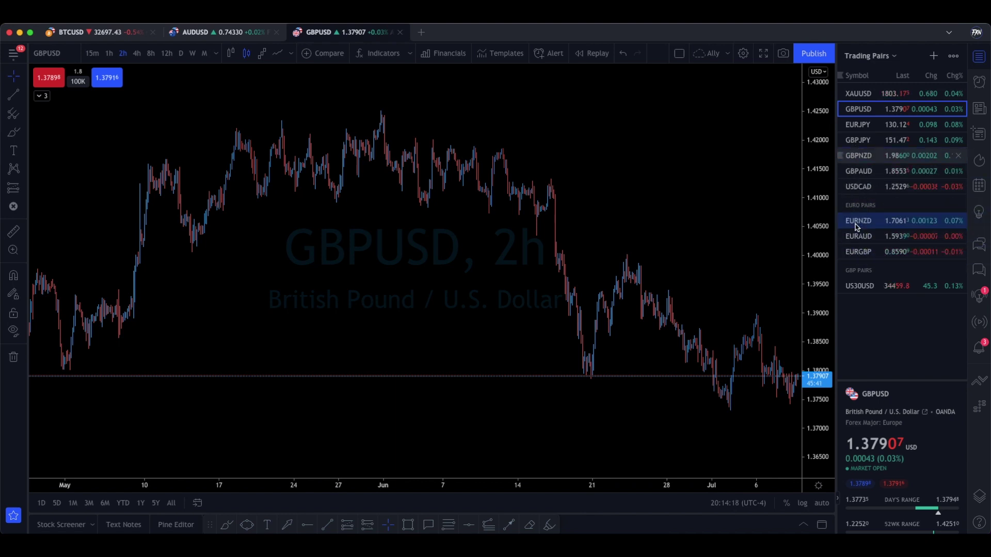
drag(859, 124, 858, 207)
Move GBPUSD, GBPAUD, GBPNZD and GBPJPY into the GBP PAIRS section, with GBPJPY first and GBPUSD last
drag(857, 106, 859, 279)
drag(858, 139, 864, 252)
drag(858, 124, 865, 241)
drag(859, 109, 865, 229)
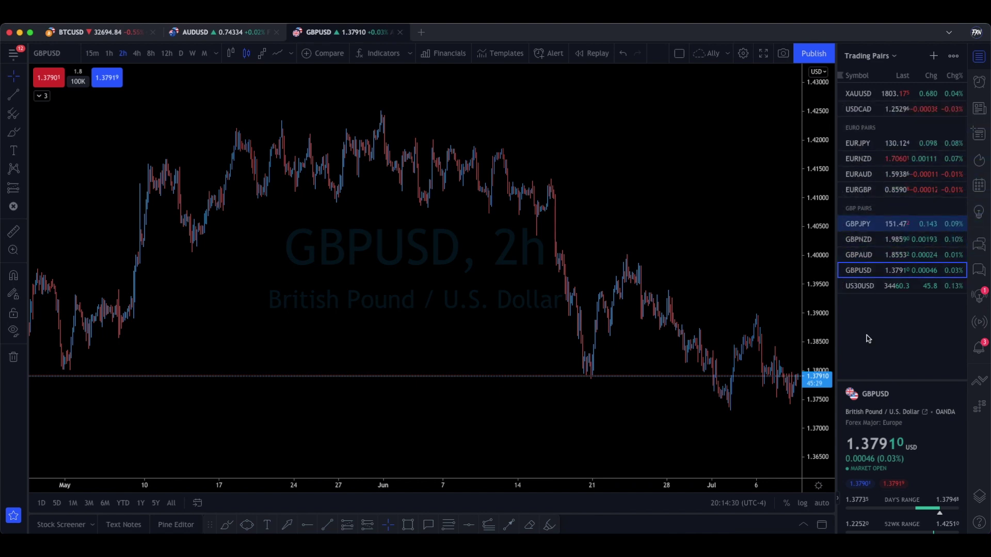
Add a section named US PAIRS above US30USD and move USDCAD and XAUUSD into it, with XAUUSD first
right_click(867, 287)
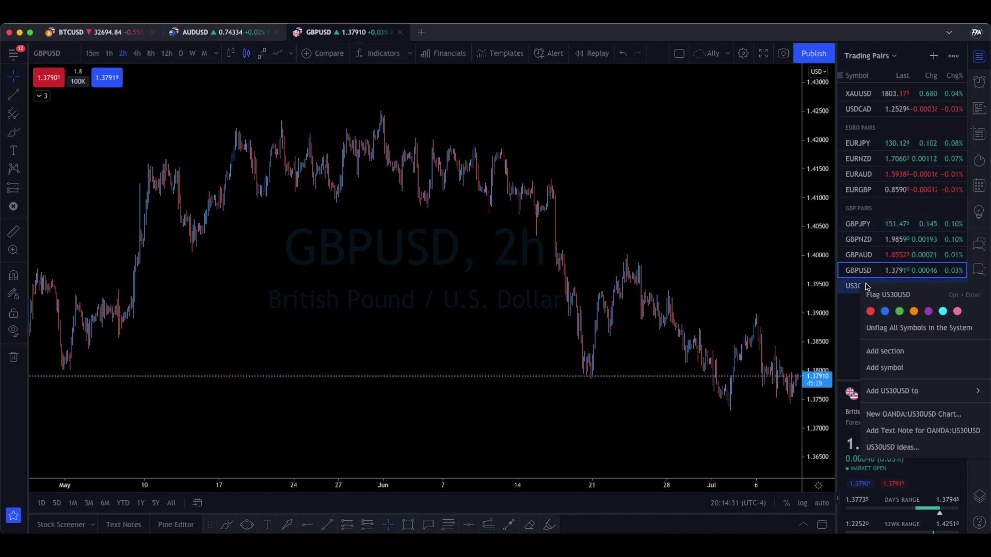
click(881, 348)
click(881, 290)
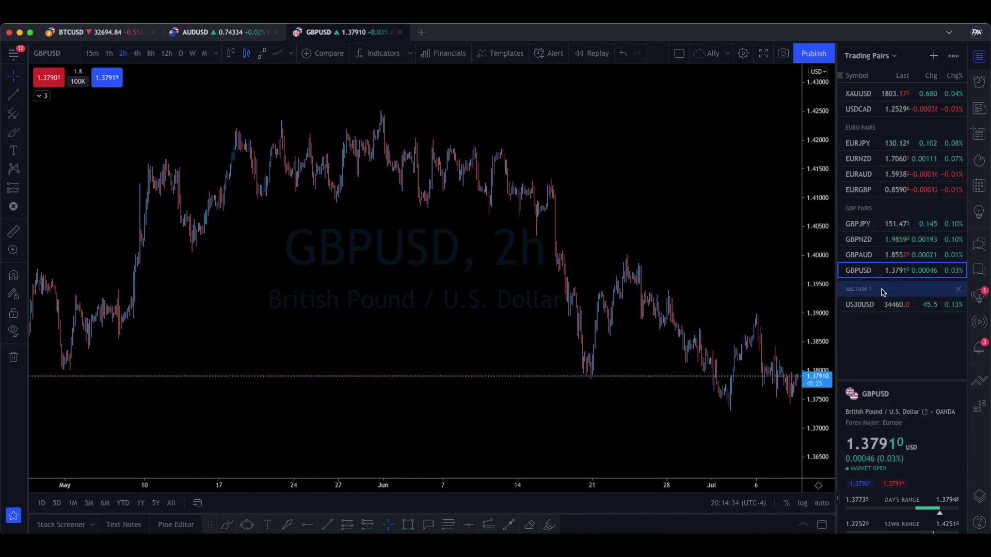
click(881, 291)
text(US PAIRS)
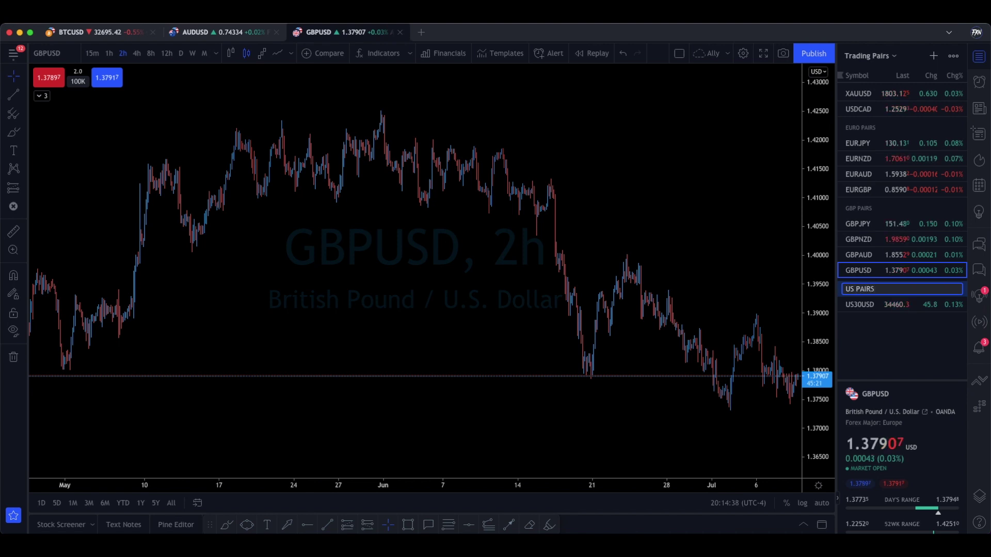
key(Return)
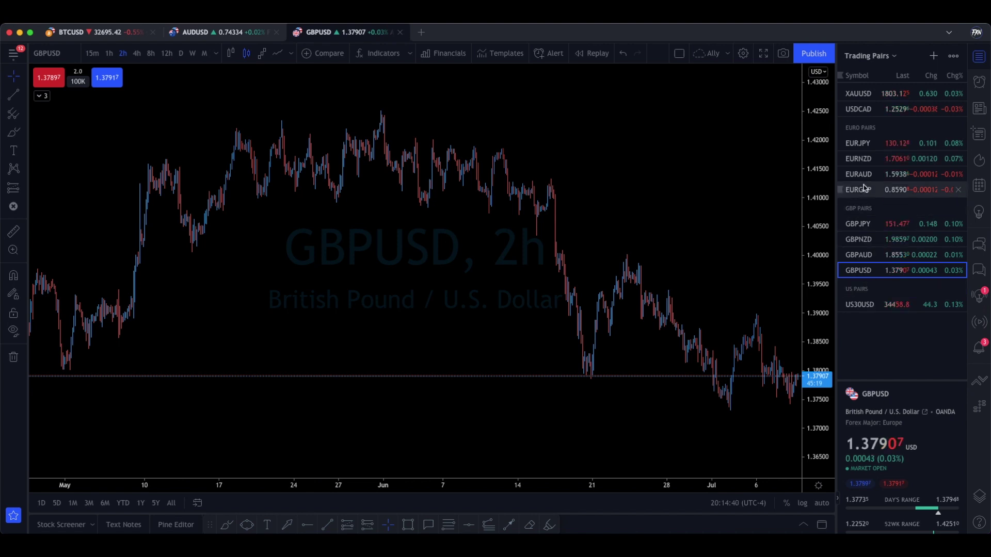
drag(861, 110, 874, 298)
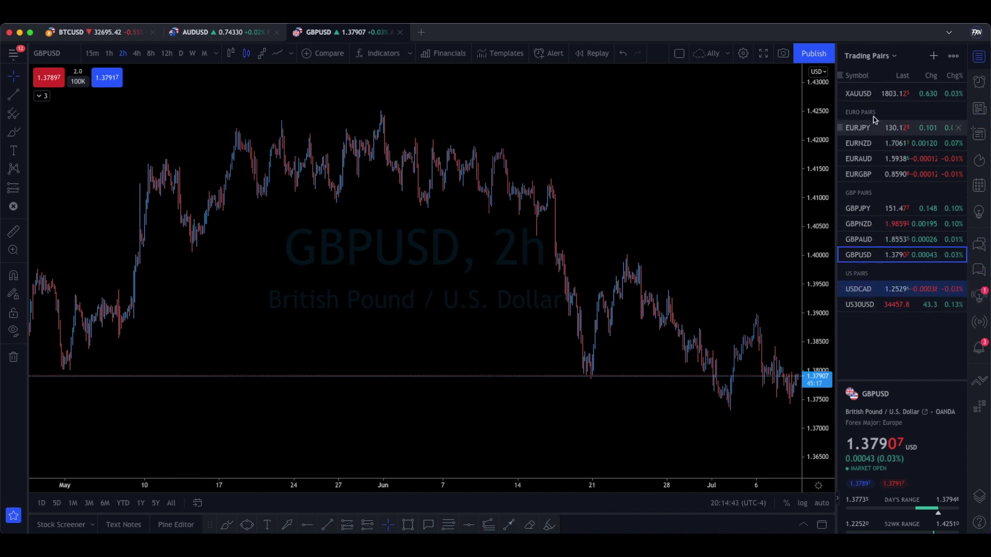
drag(872, 93, 872, 279)
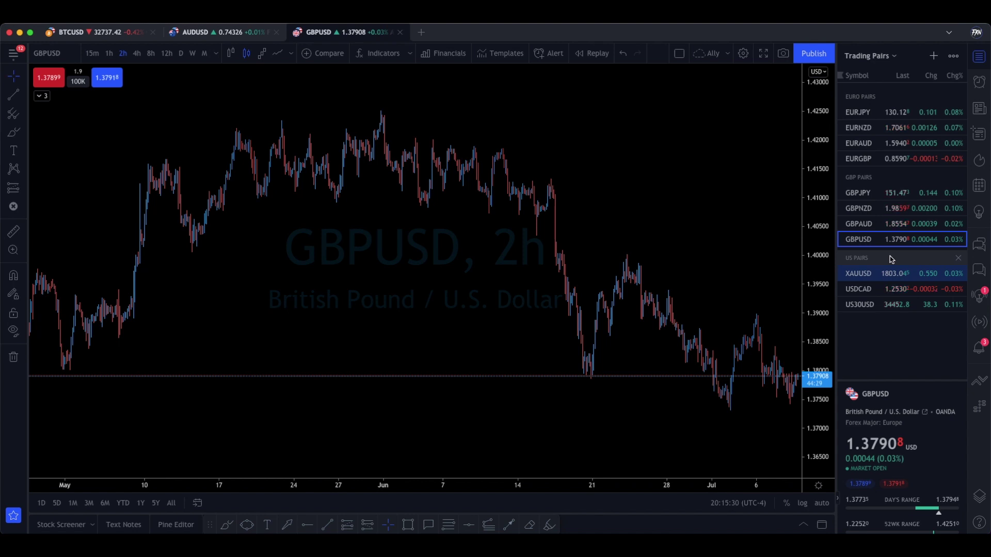
Add a section named POSSIBLE TYPE 1 SETUPS and place it above EURO PAIRS at the start of the watchlist
right_click(890, 274)
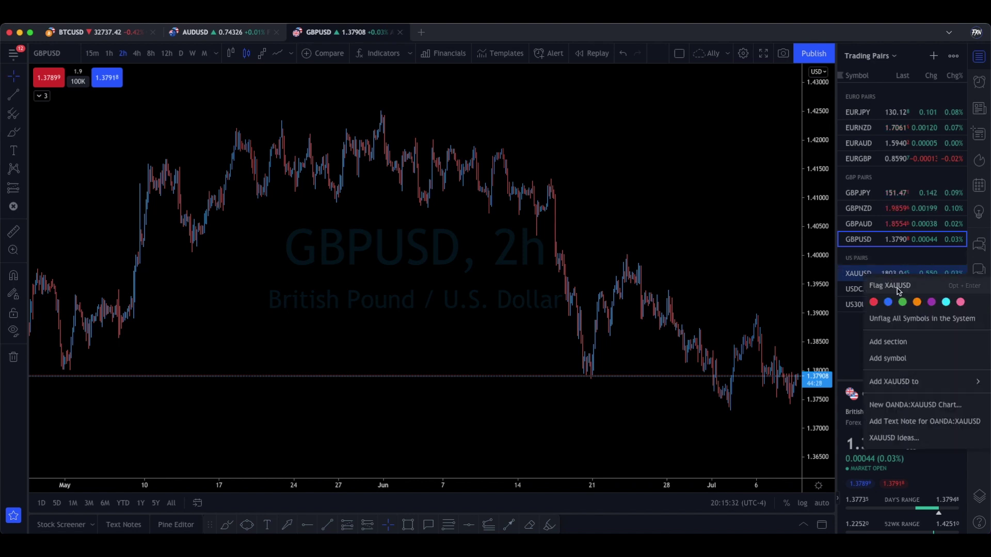
click(906, 344)
double_click(883, 277)
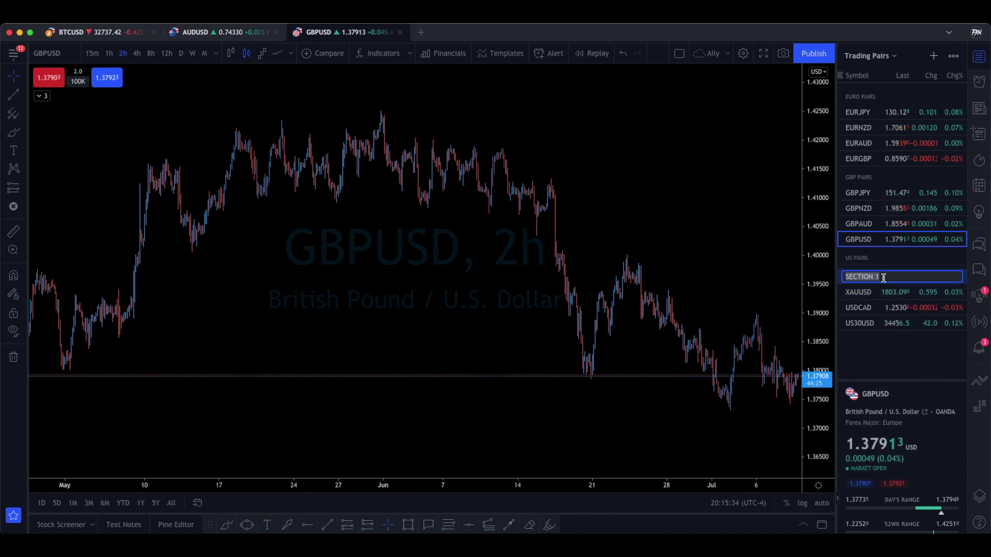
text(POSSI)
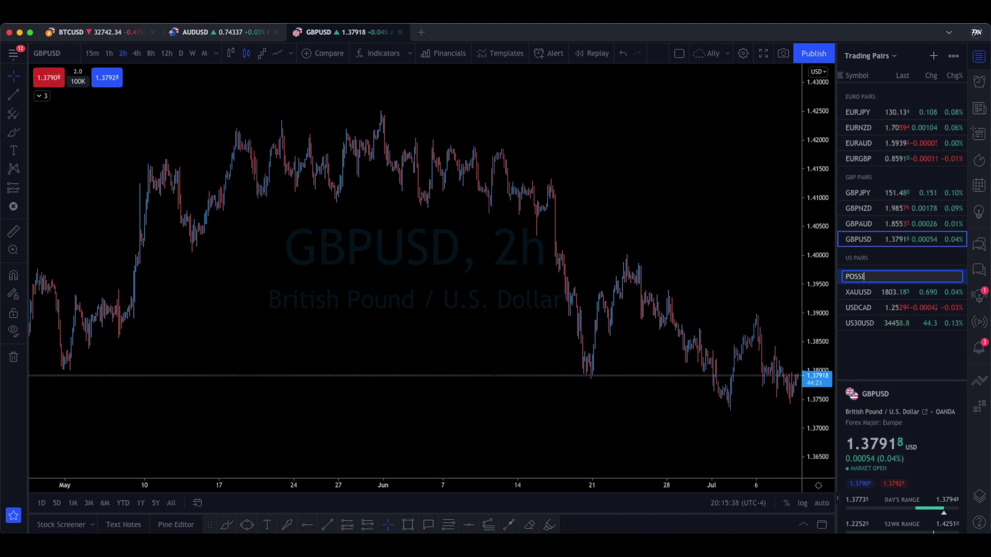
text(BLE)
text(E 1 SETUPS)
key(Return)
drag(893, 281, 868, 99)
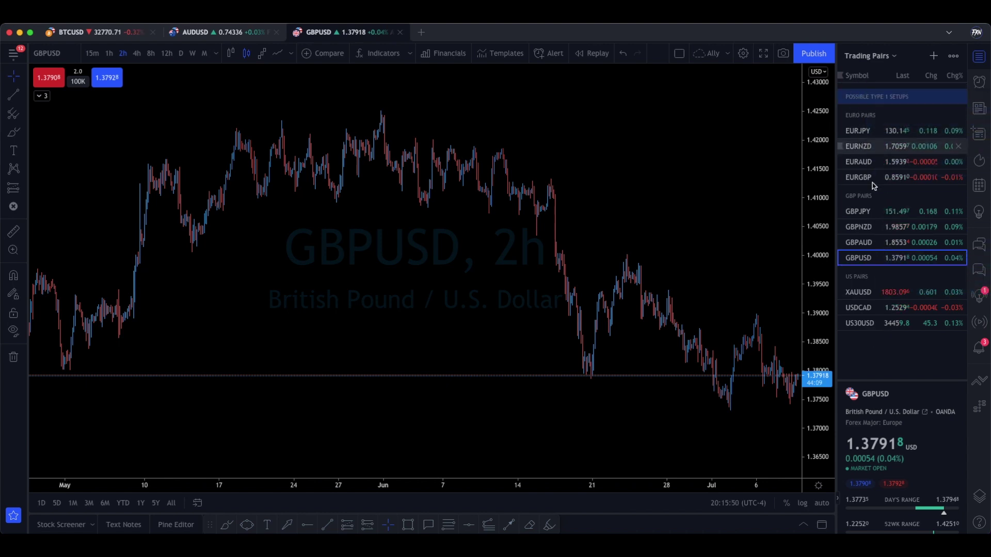
Add a section named POSSIBLE TYPE 2 SETUPS and place it between POSSIBLE TYPE 1 SETUPS and EURO PAIRS
right_click(885, 293)
click(888, 359)
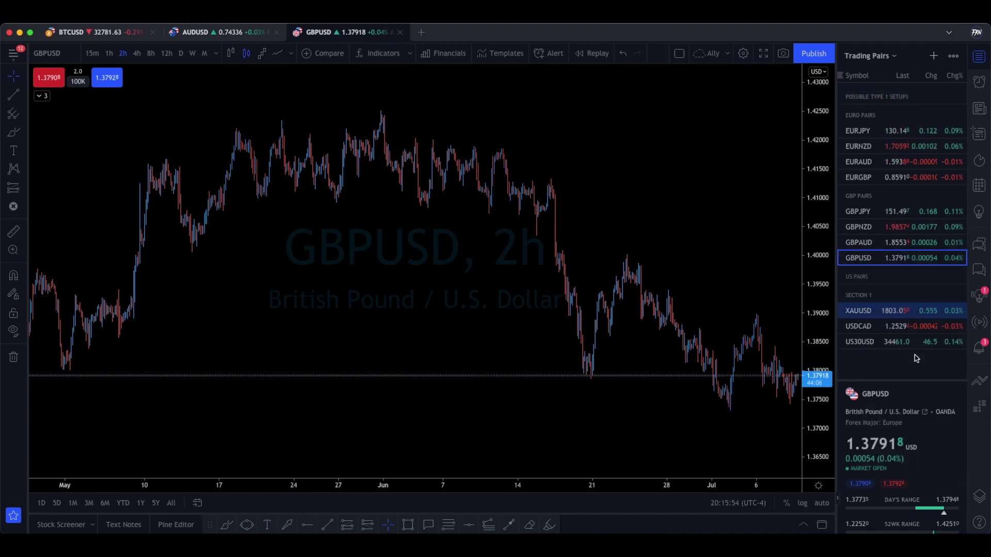
double_click(874, 296)
text(POSSIBLE T)
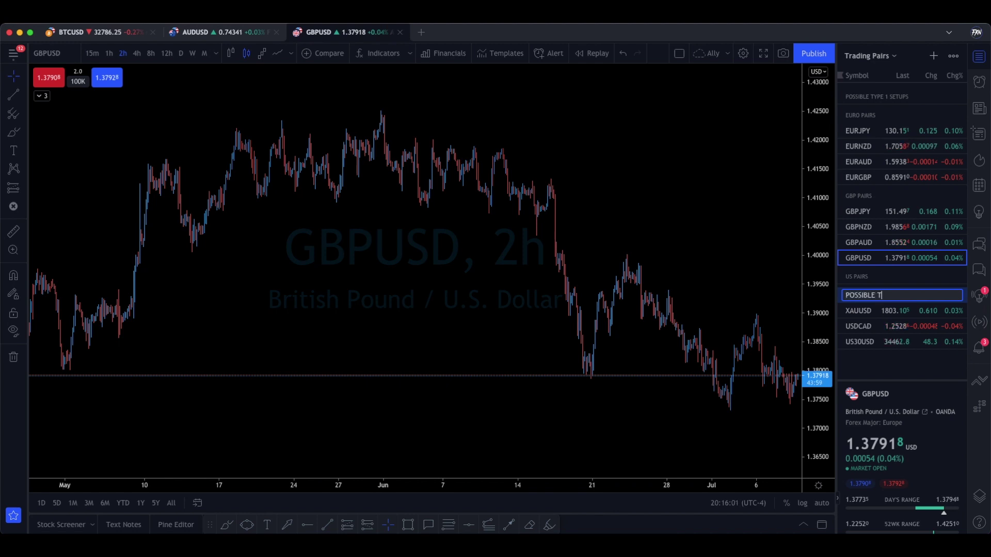
text(YPE 2 SETUPS)
click(898, 361)
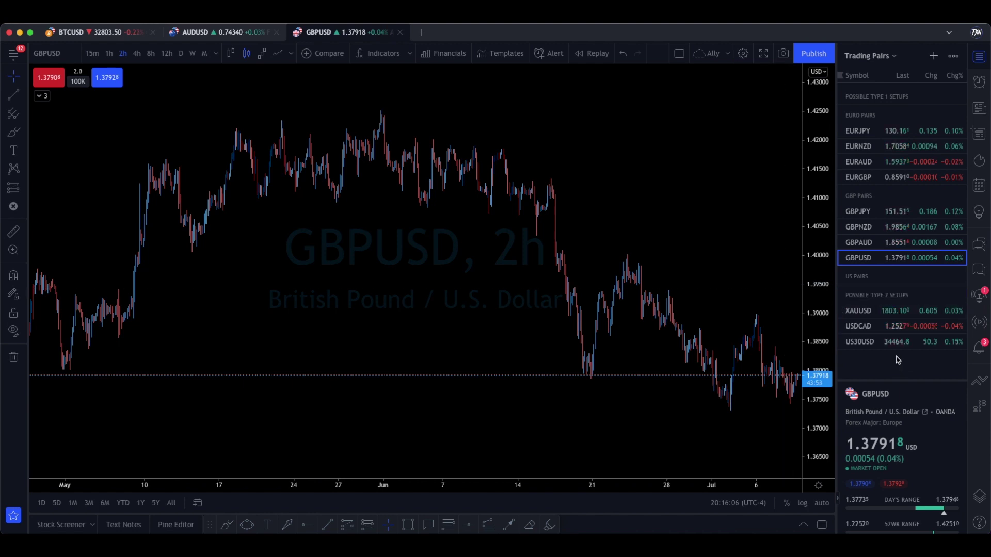
drag(893, 303, 876, 108)
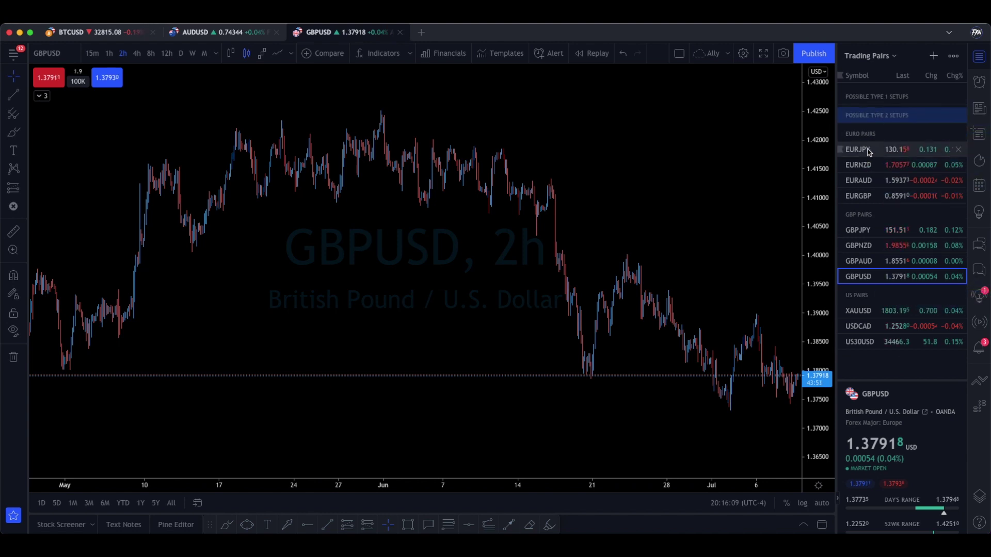
Add a new watchlist section directly above XAUUSD, beneath the US PAIRS heading
right_click(905, 312)
click(889, 377)
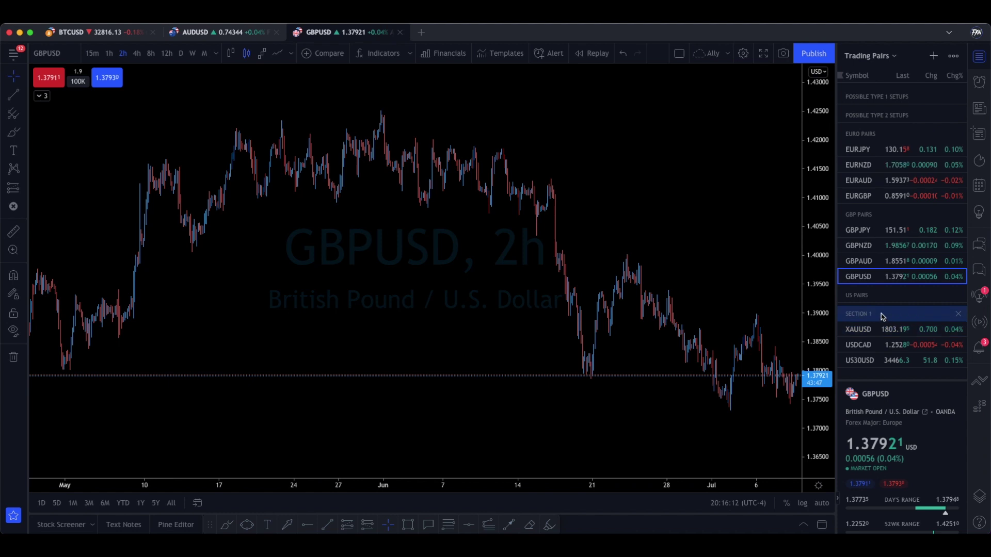
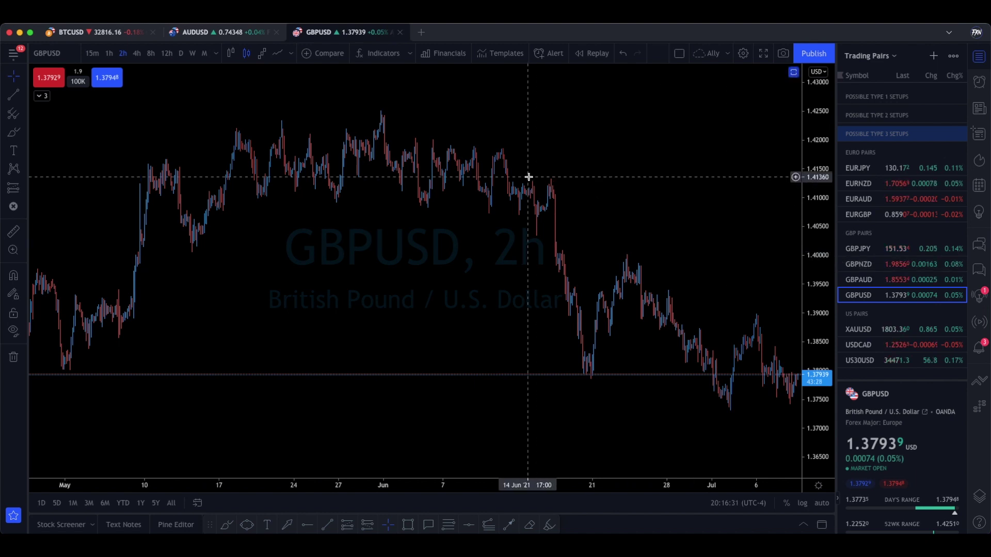
Open the 15-minute EURNZD chart and show the hidden Asian Session Range, FXN - Buy Sell Signals and FXN - Week and Day Separator indicators
click(872, 170)
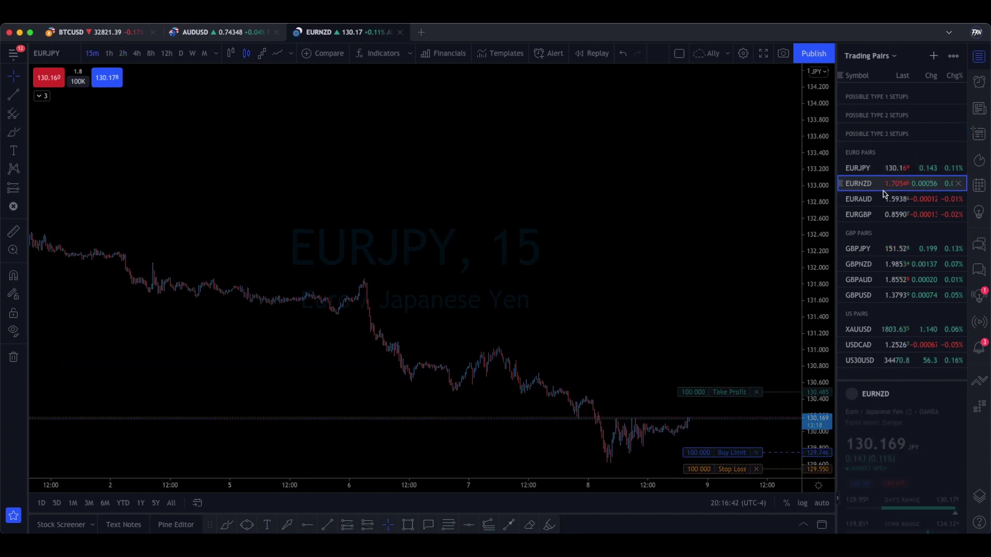
click(880, 187)
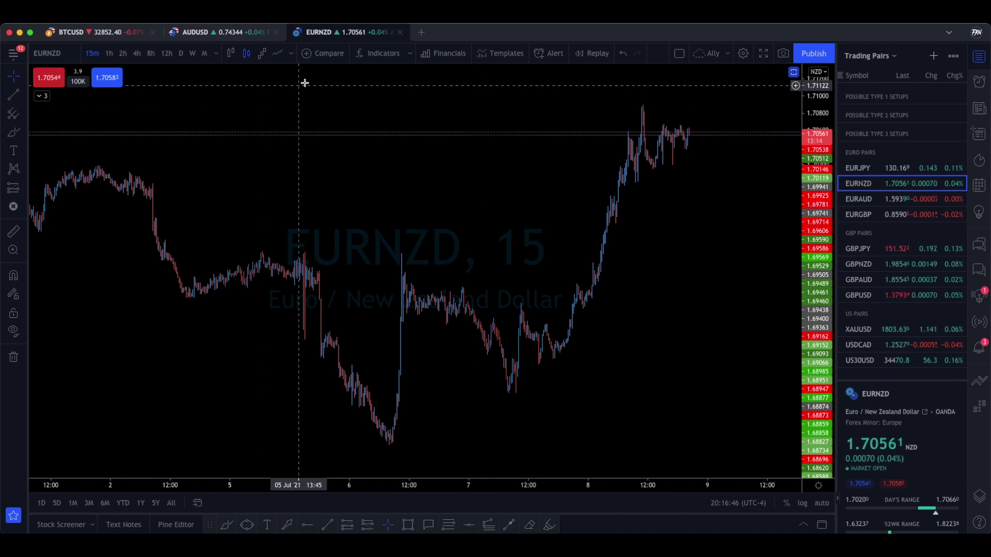
click(42, 95)
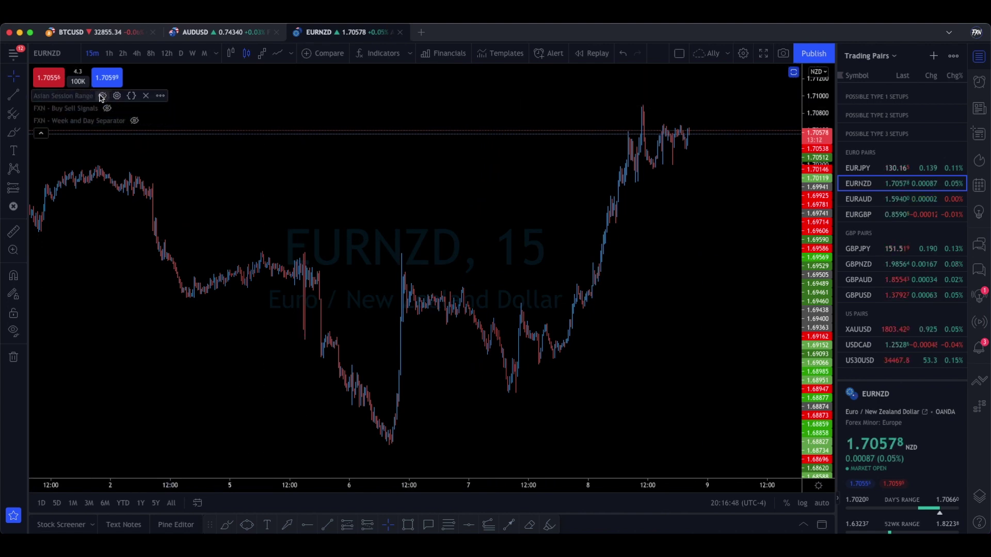
click(107, 110)
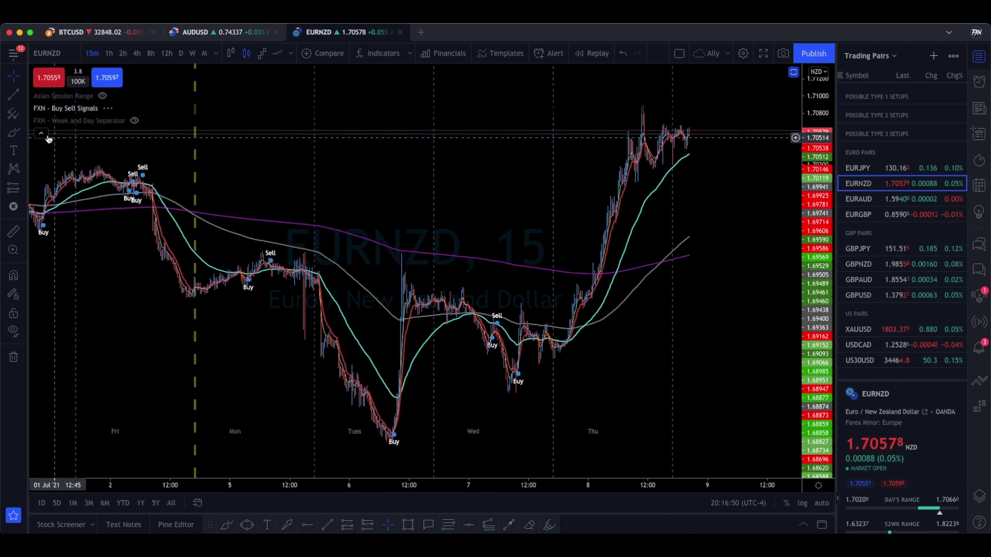
Replay the EURNZD chart from the morning of 7 July 2021 and advance it by a bar or two
scroll(517, 261, up, 3)
drag(500, 261, 656, 230)
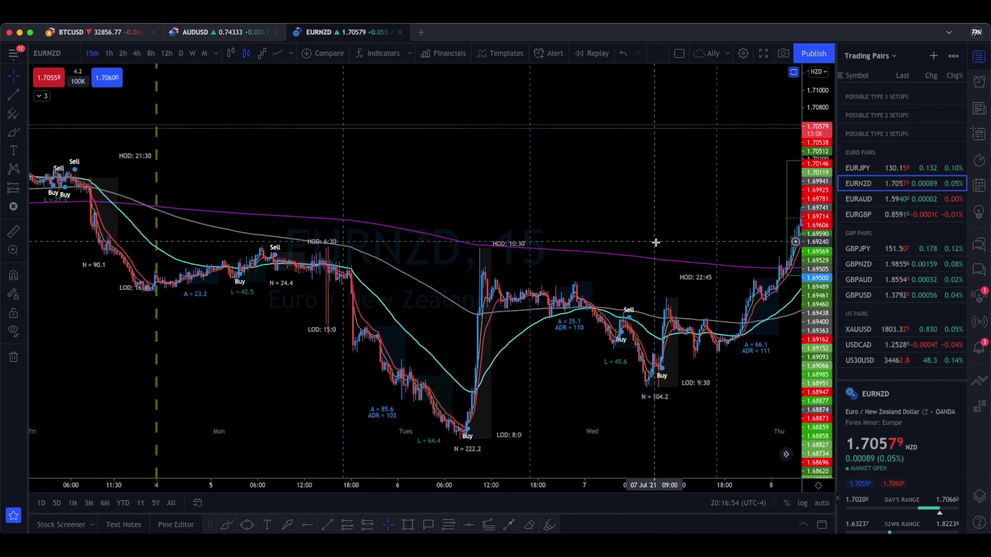
click(593, 53)
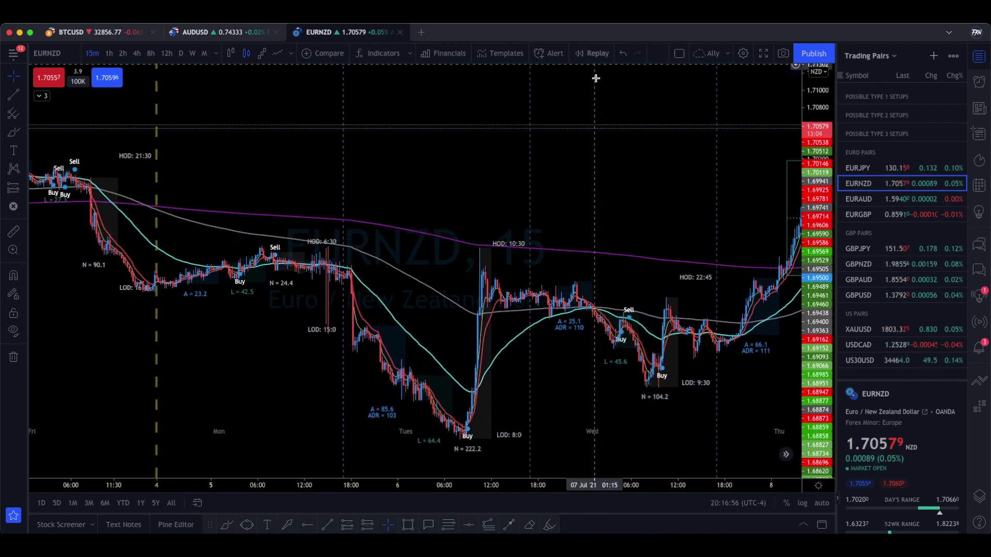
click(647, 260)
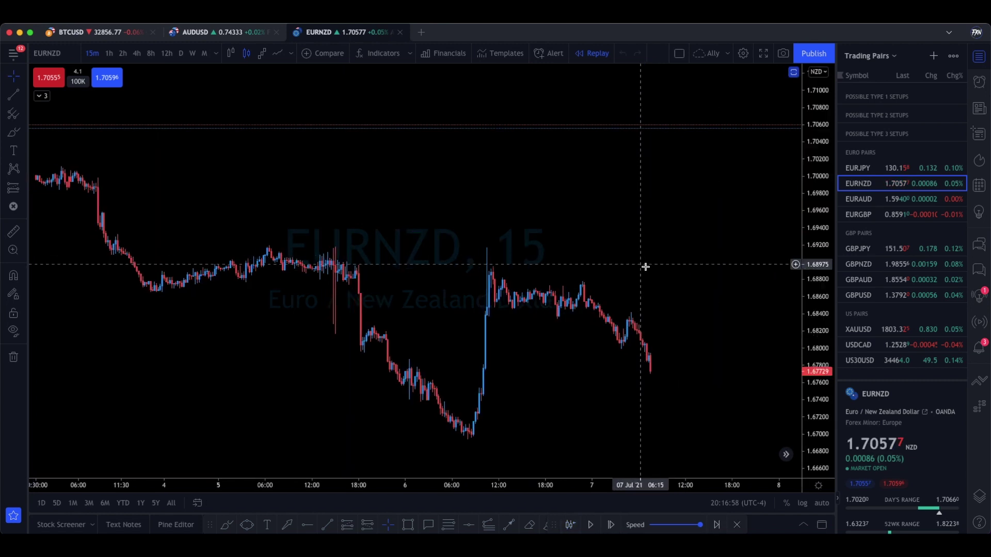
drag(685, 235, 504, 228)
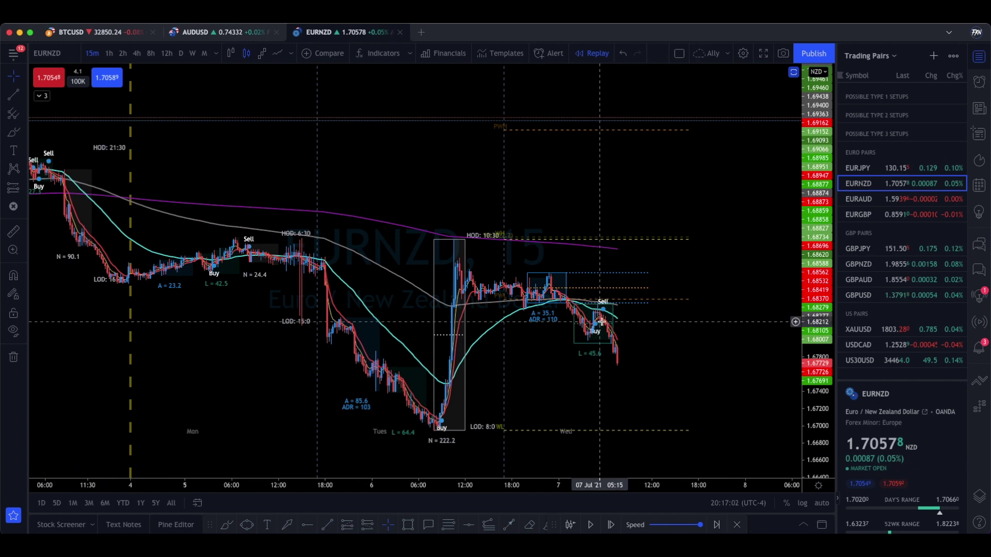
click(612, 525)
click(612, 525)
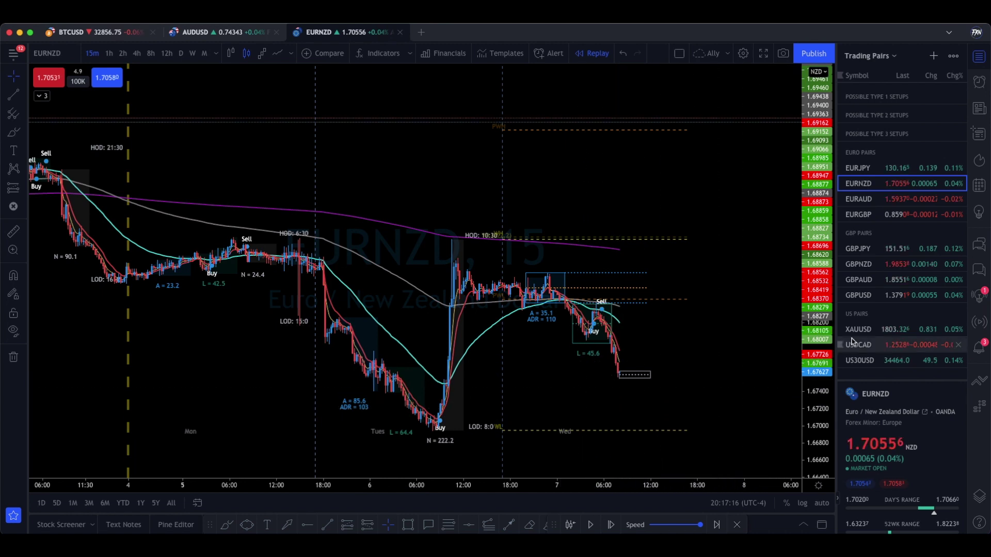
Add a section named US REVERSAL SETUPS and place it between POSSIBLE TYPE 3 SETUPS and EURO PAIRS
right_click(868, 330)
click(899, 400)
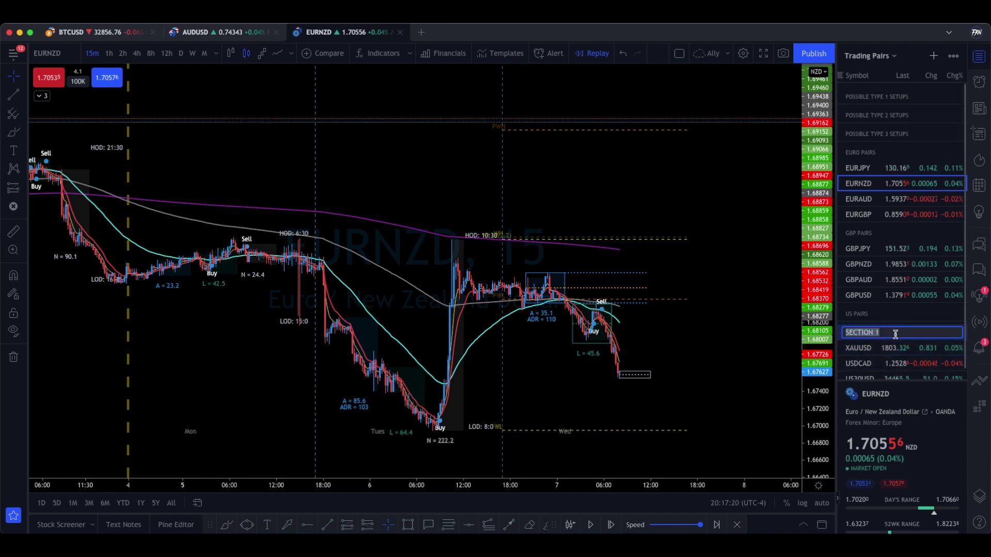
text(US REVERS)
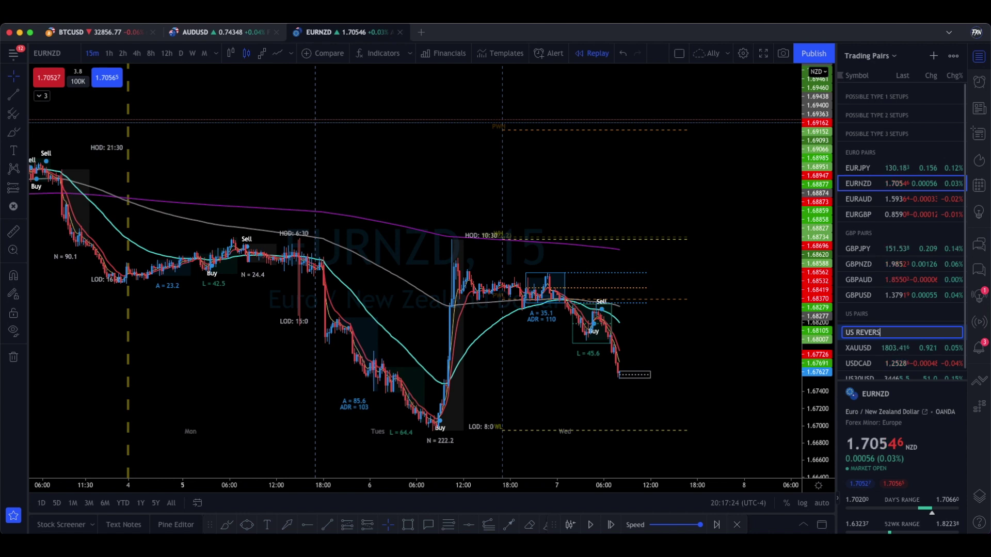
text(AL SETUPS)
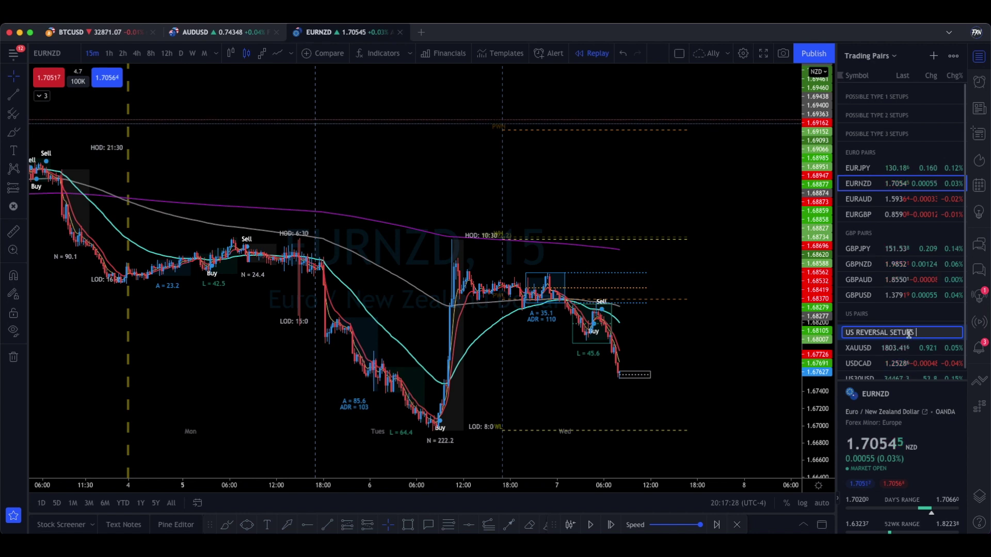
key(Return)
drag(926, 328, 901, 149)
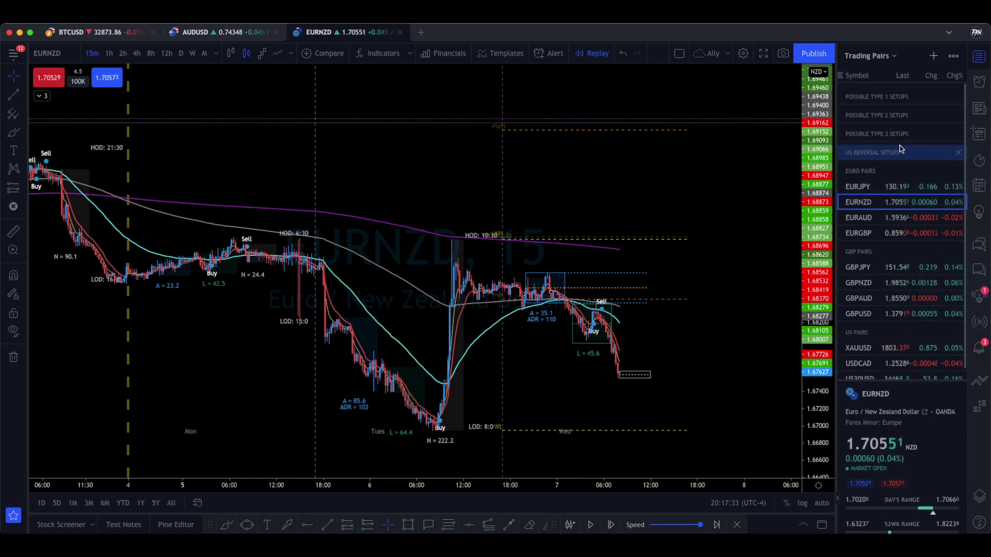
Add a section named US CONTINUATION SETUPS and place it between US REVERSAL SETUPS and EURO PAIRS
right_click(874, 349)
click(903, 412)
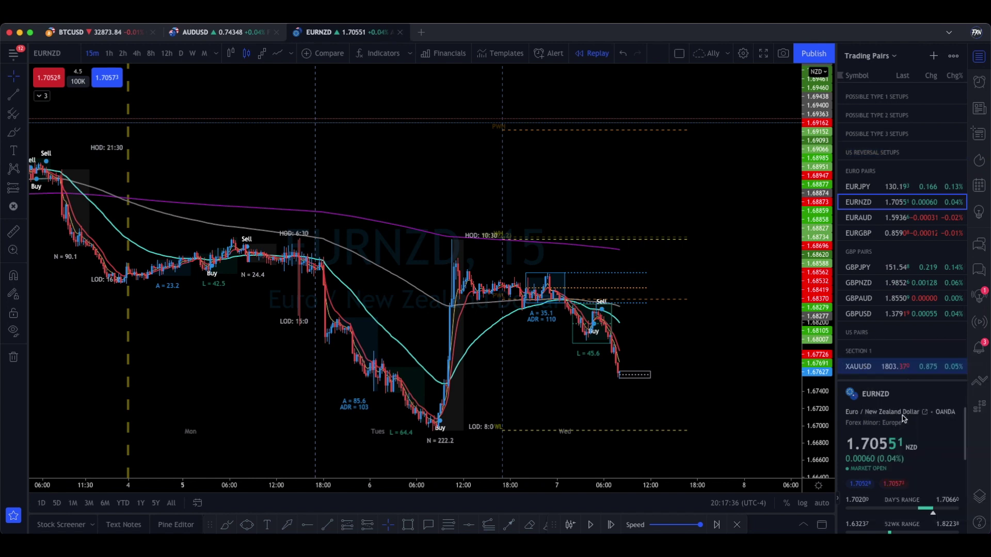
double_click(877, 350)
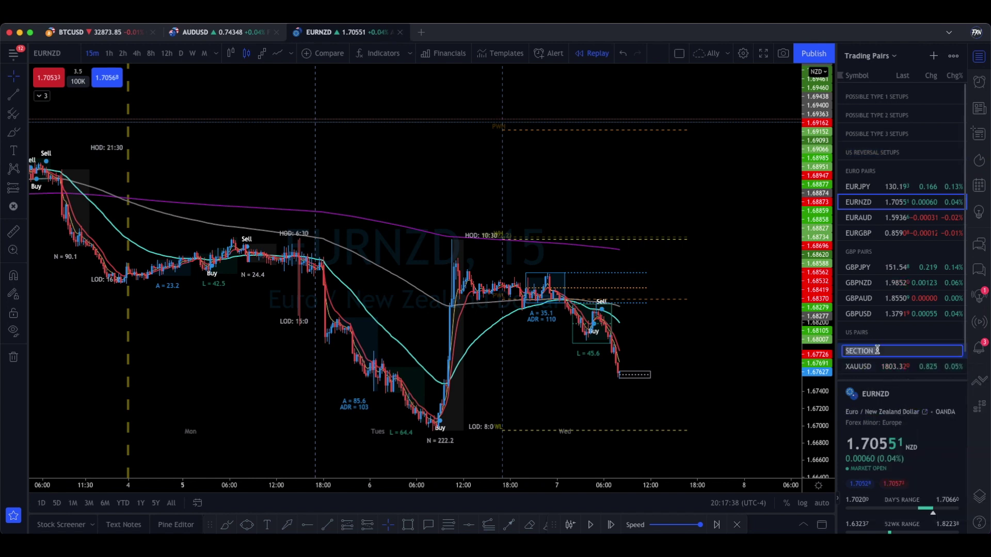
text(US CONT)
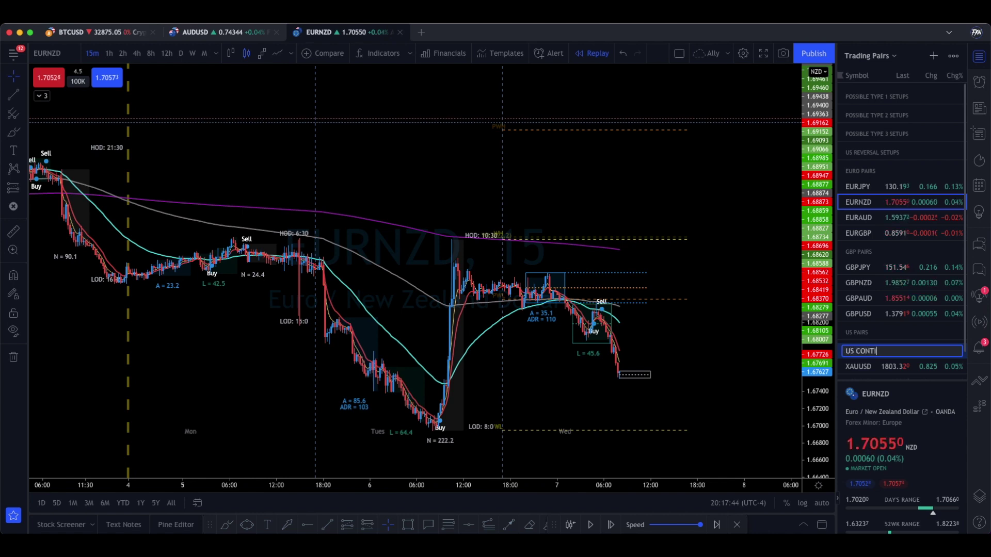
text(INUATION SETUPS)
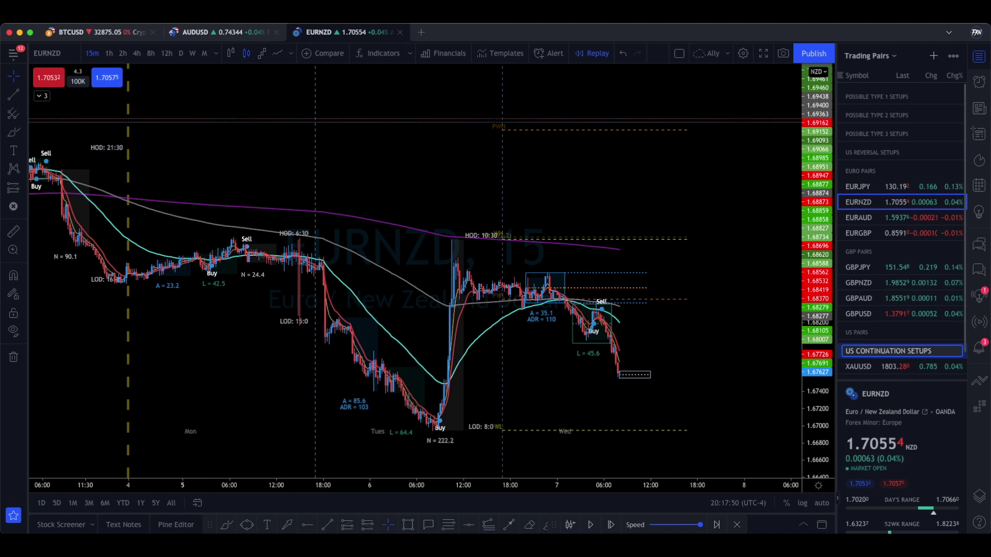
key(Return)
drag(878, 351, 884, 163)
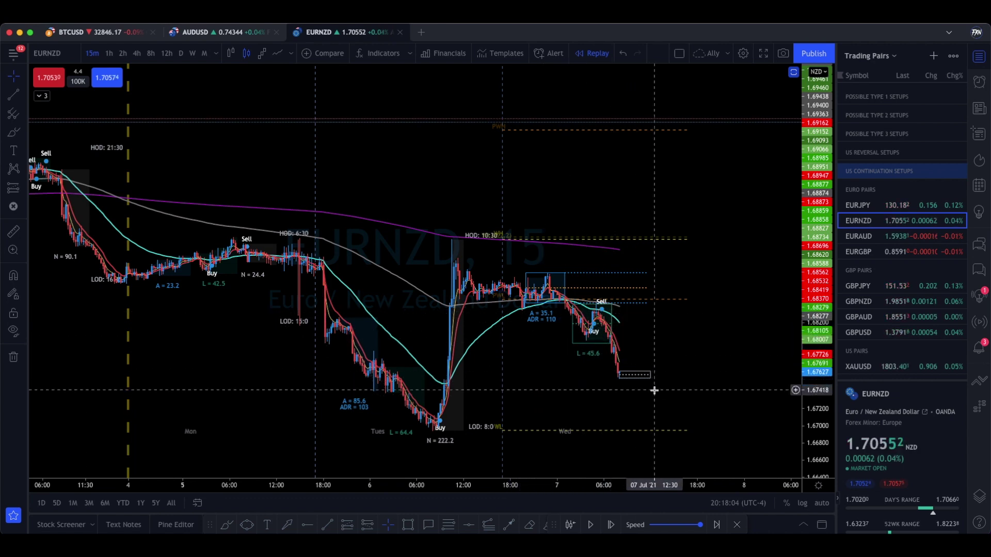
Move EURNZD from EURO PAIRS into the US REVERSAL SETUPS section
scroll(655, 391, left, 2)
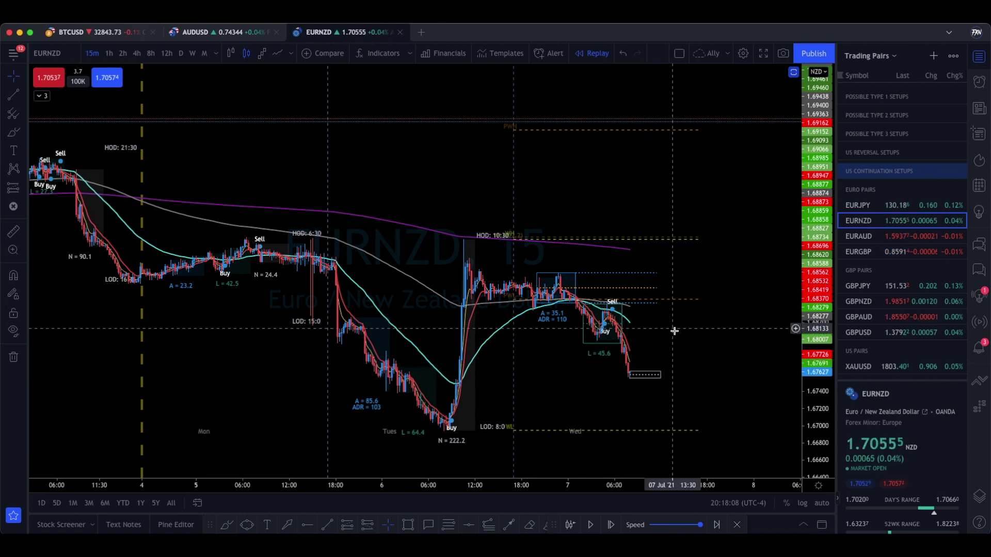
drag(870, 224, 867, 160)
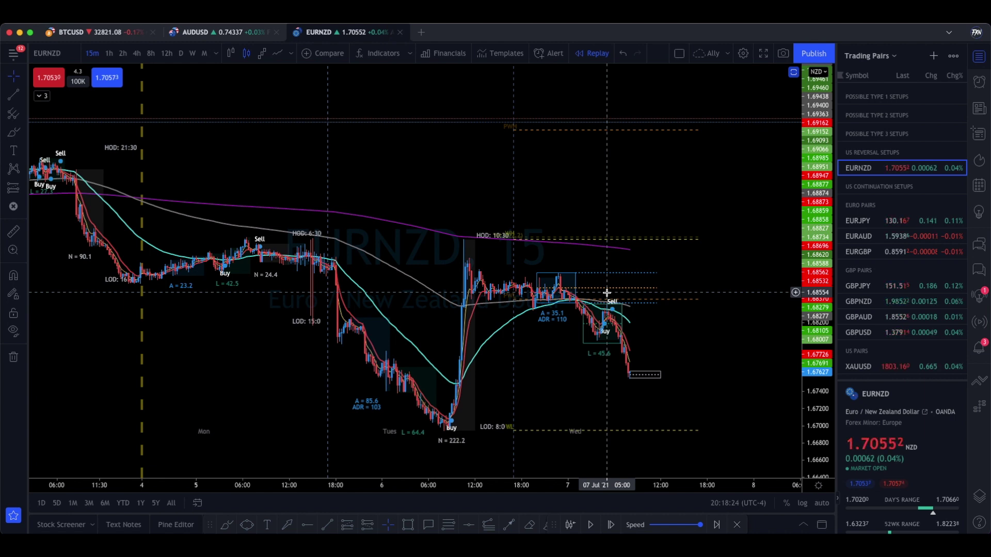
Go through the EURJPY, EURAUD, EURGBP, GBPJPY, GBPNZD, GBPAUD and GBPUSD charts one after another to look for setups
click(866, 222)
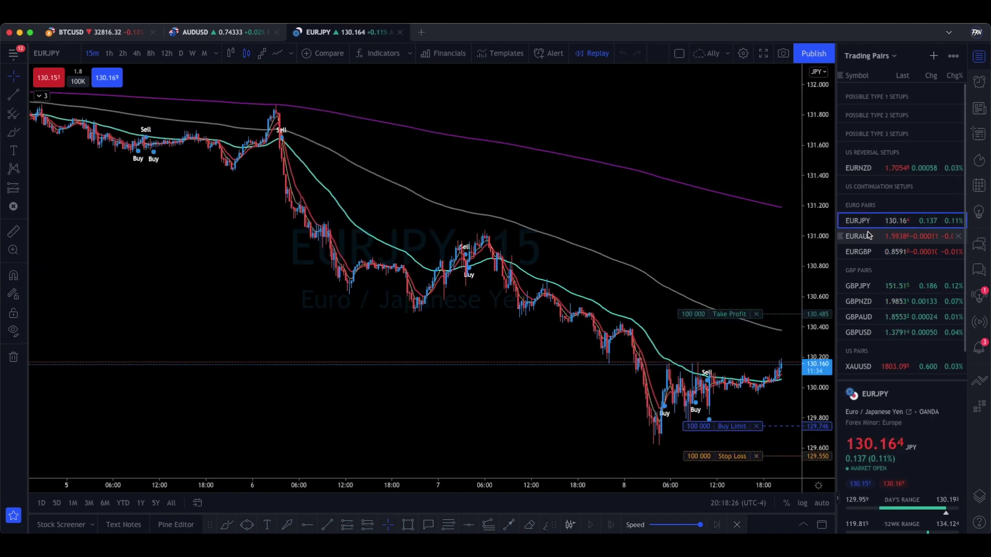
click(869, 236)
click(872, 251)
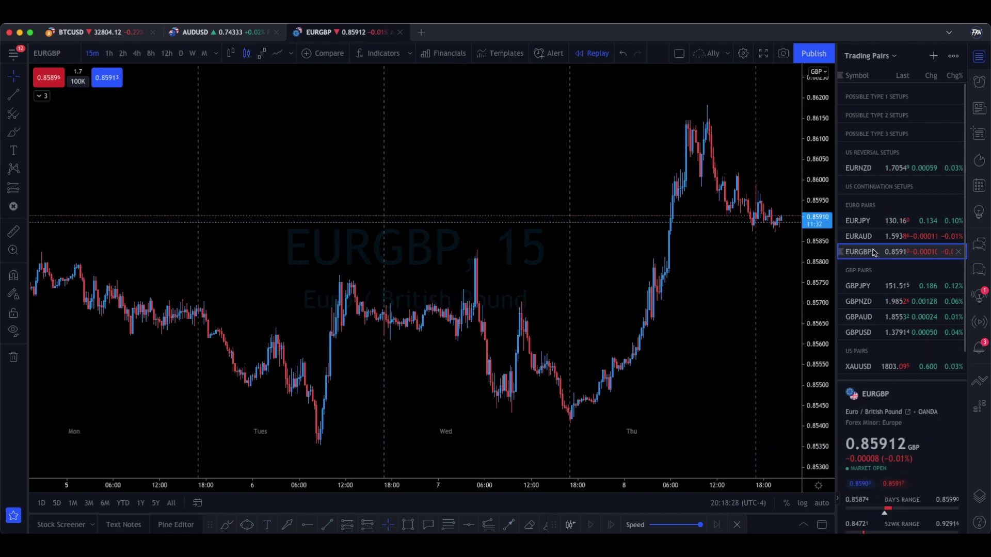
click(867, 286)
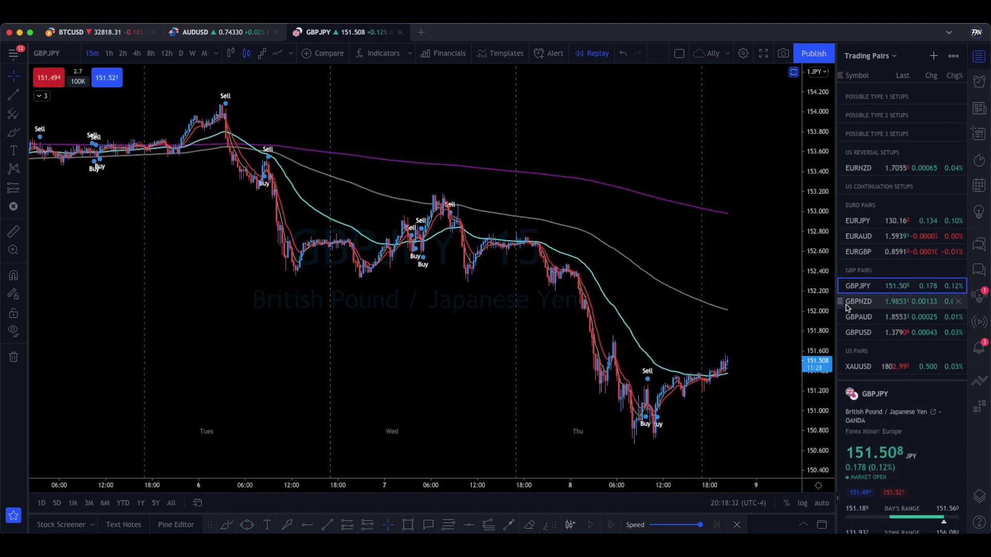
click(867, 302)
click(869, 317)
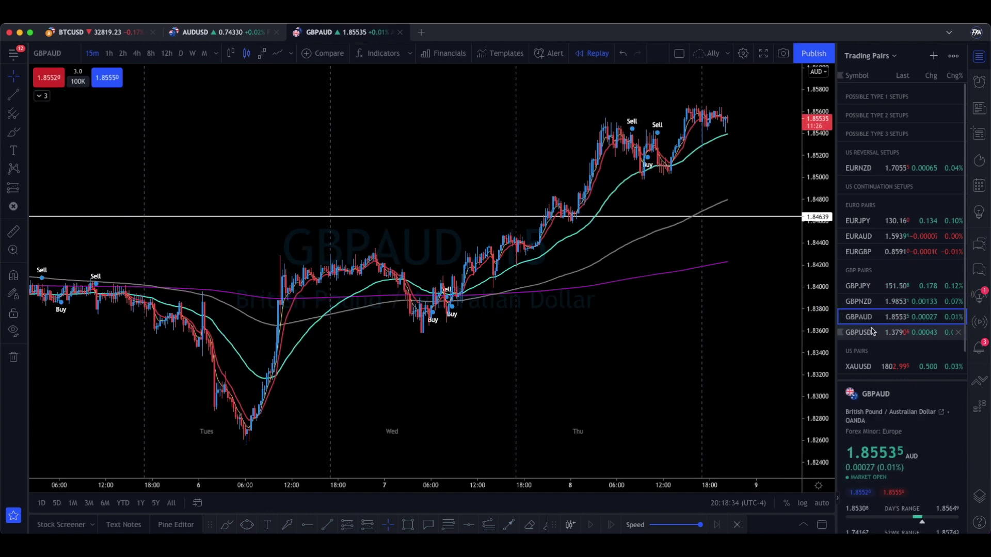
click(867, 333)
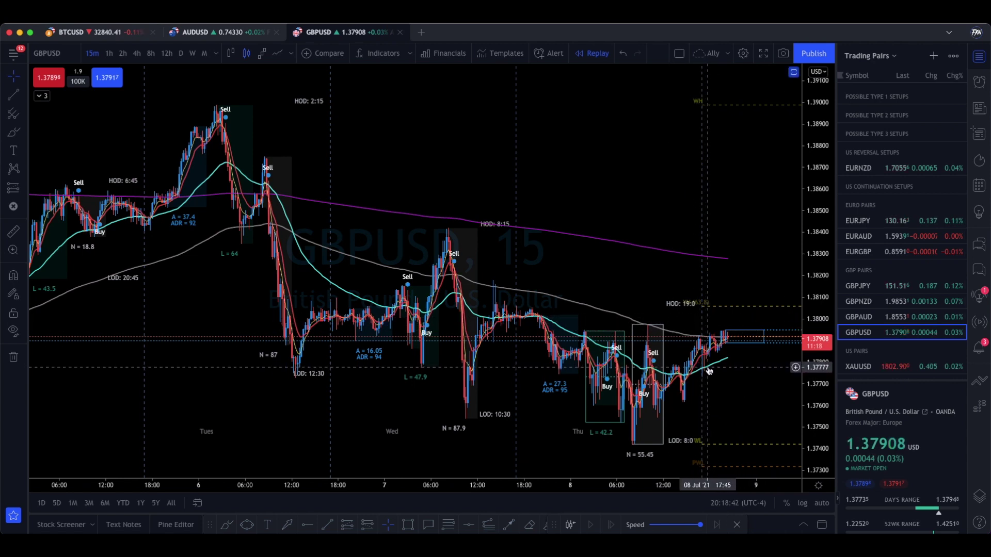
Move GBPAUD into POSSIBLE TYPE 2 SETUPS and GBPNZD into POSSIBLE TYPE 3 SETUPS
drag(867, 297, 867, 124)
drag(865, 325, 868, 165)
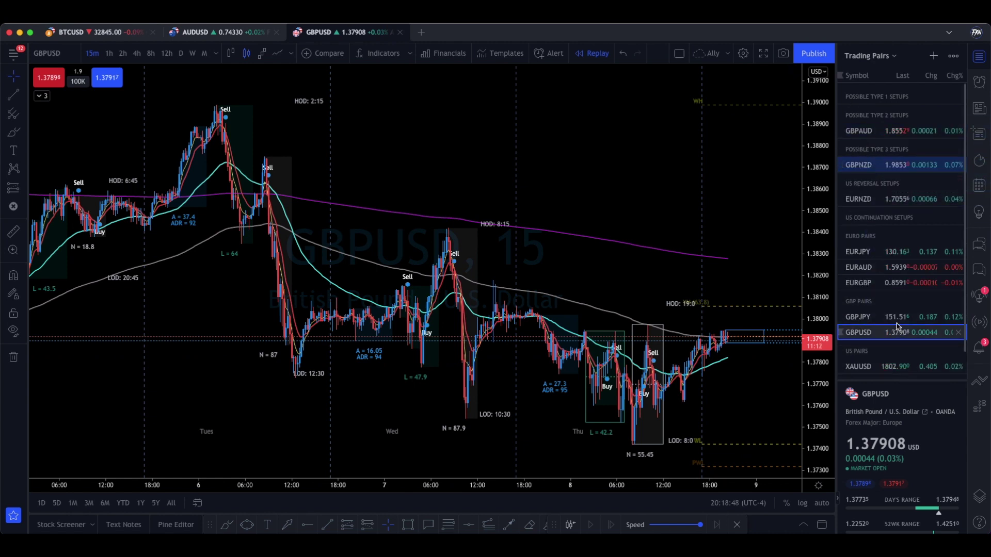
scroll(890, 292, down, 1)
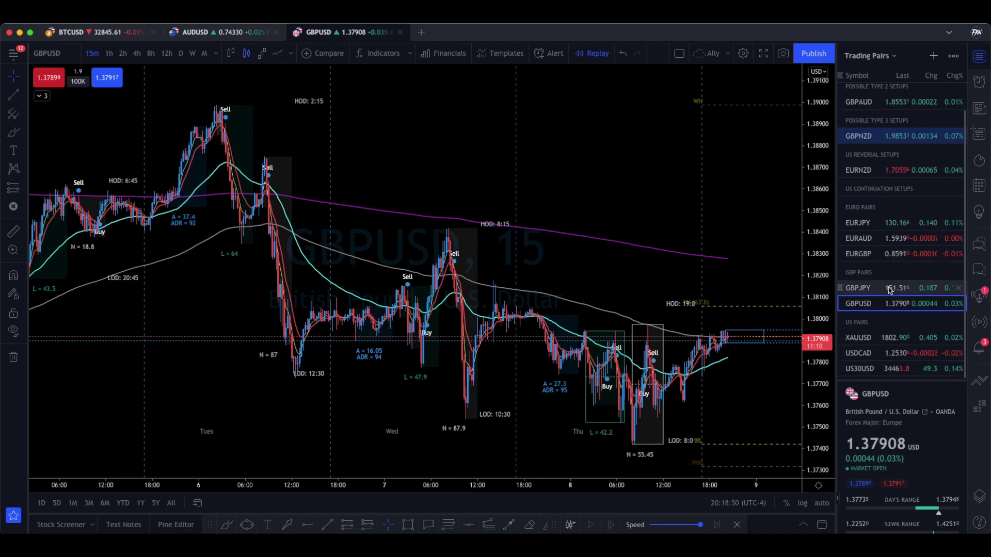
scroll(890, 291, up, 1)
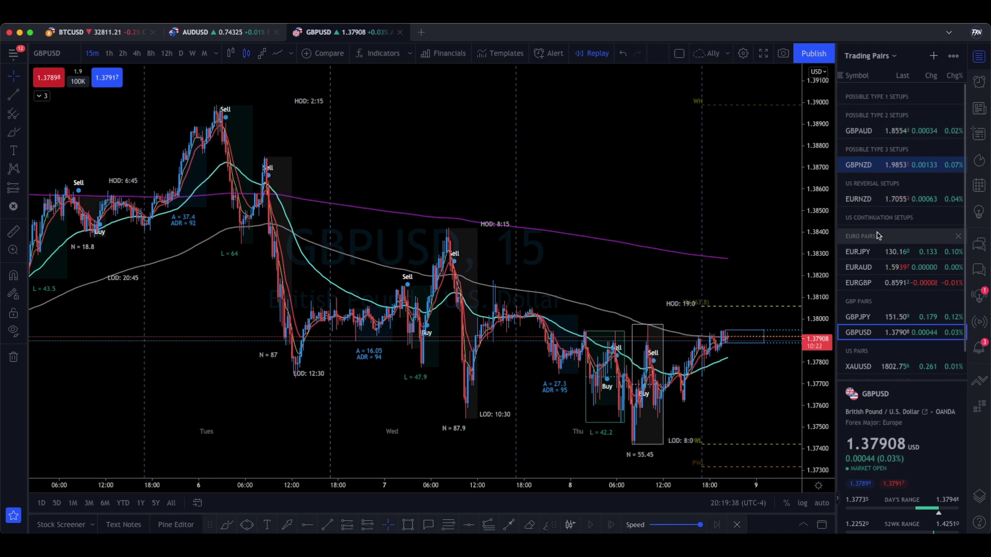
Return EURNZD to the EURO PAIRS section, and GBPNZD and GBPAUD to GBP PAIRS
drag(873, 201, 875, 231)
drag(876, 165, 876, 309)
drag(876, 131, 875, 311)
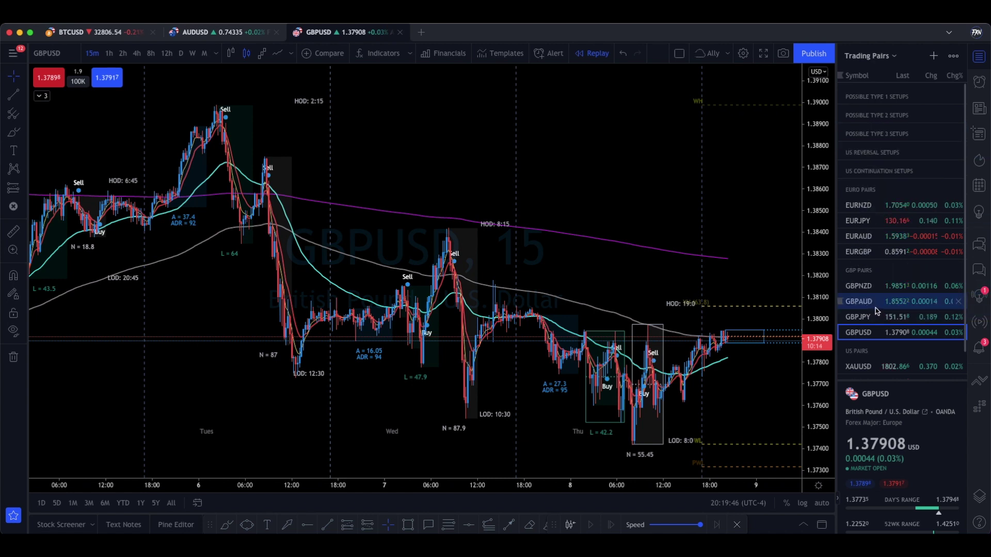
Switch to the AUDUSD chart layout and examine its recent price action and the setup and currency sections of its watchlist
click(224, 34)
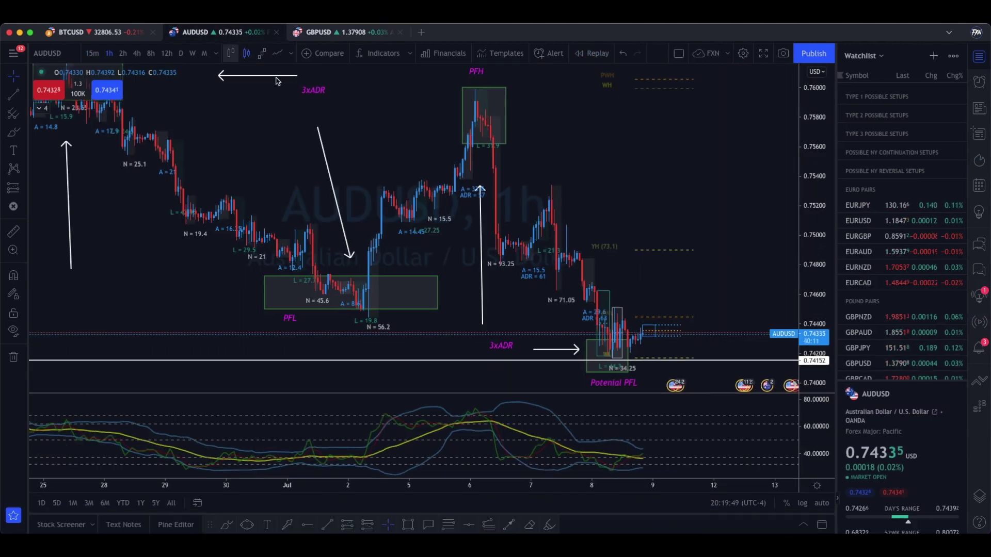
scroll(637, 244, up, 5)
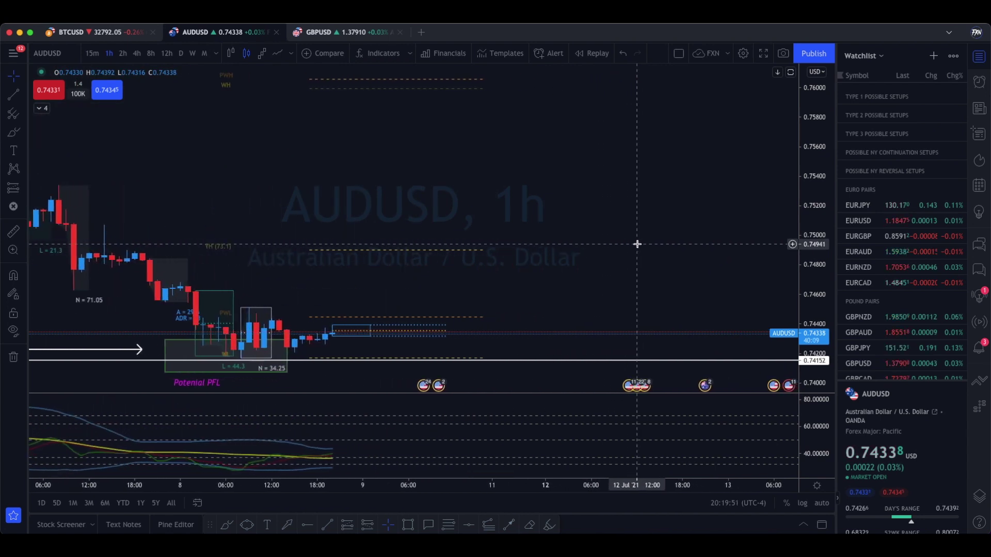
scroll(637, 244, down, 5)
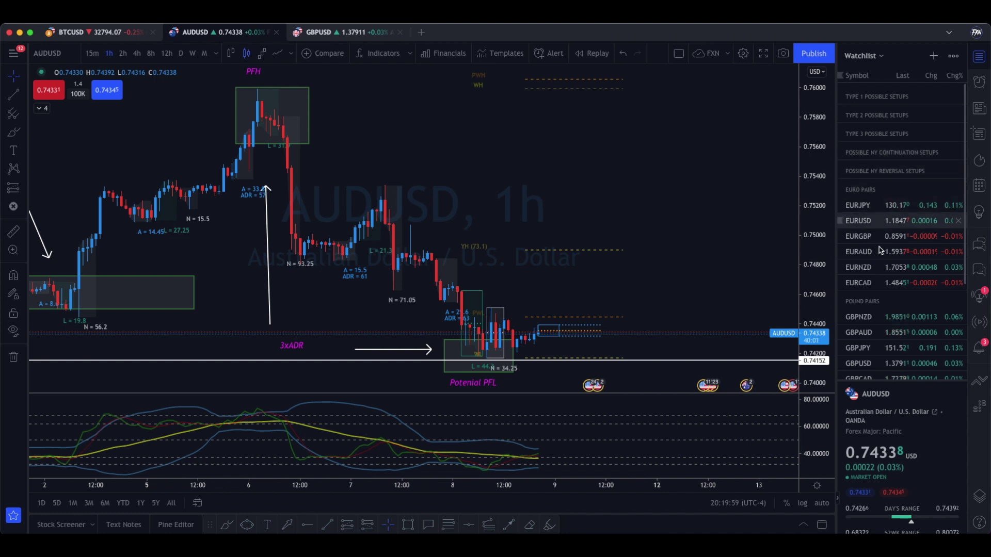
scroll(888, 279, down, 3)
scroll(888, 197, up, 3)
scroll(888, 194, down, 3)
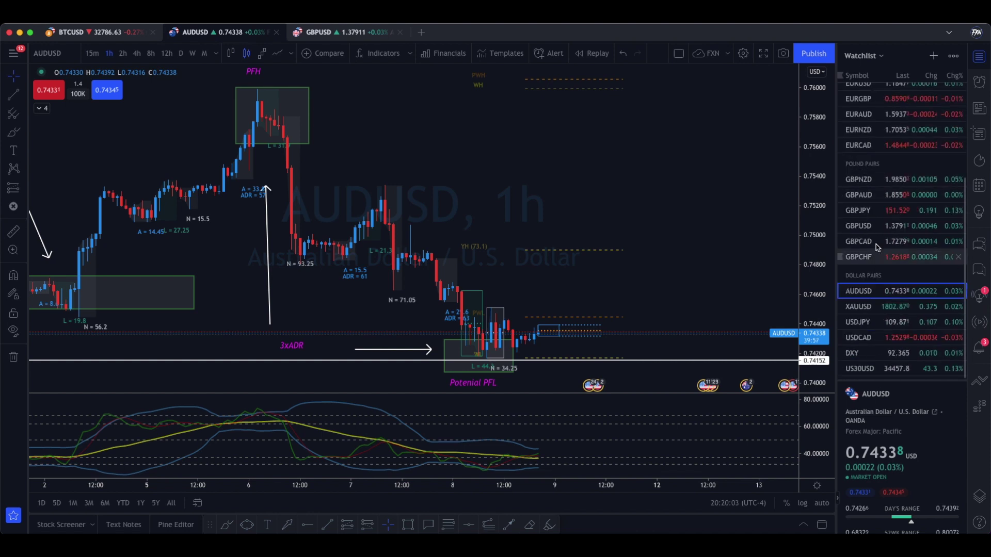
scroll(883, 299, up, 3)
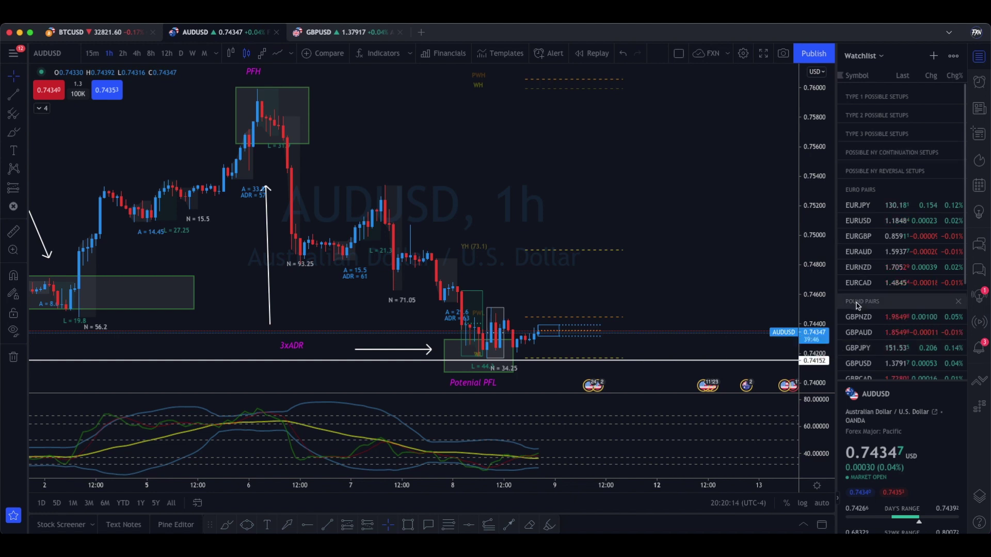
scroll(873, 347, down, 3)
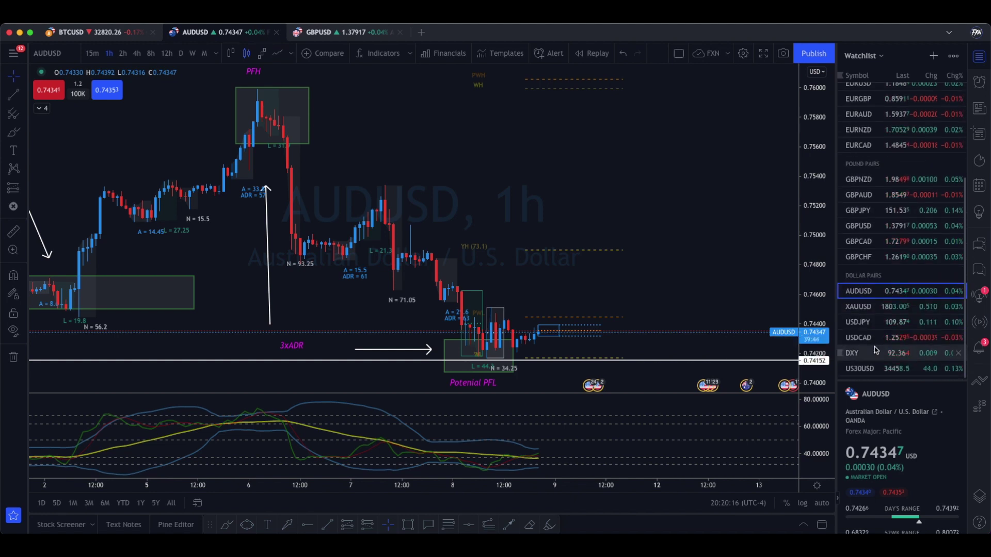
scroll(875, 350, up, 3)
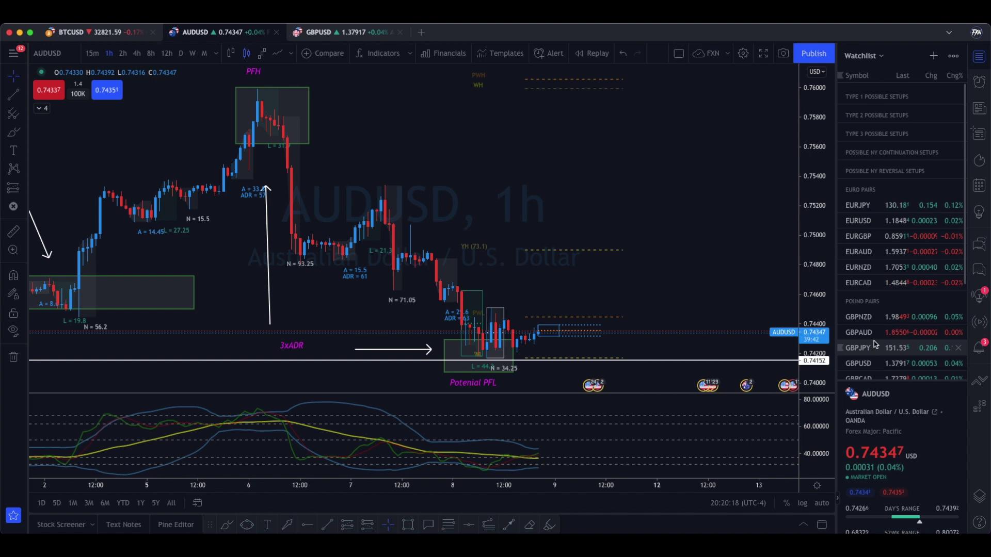